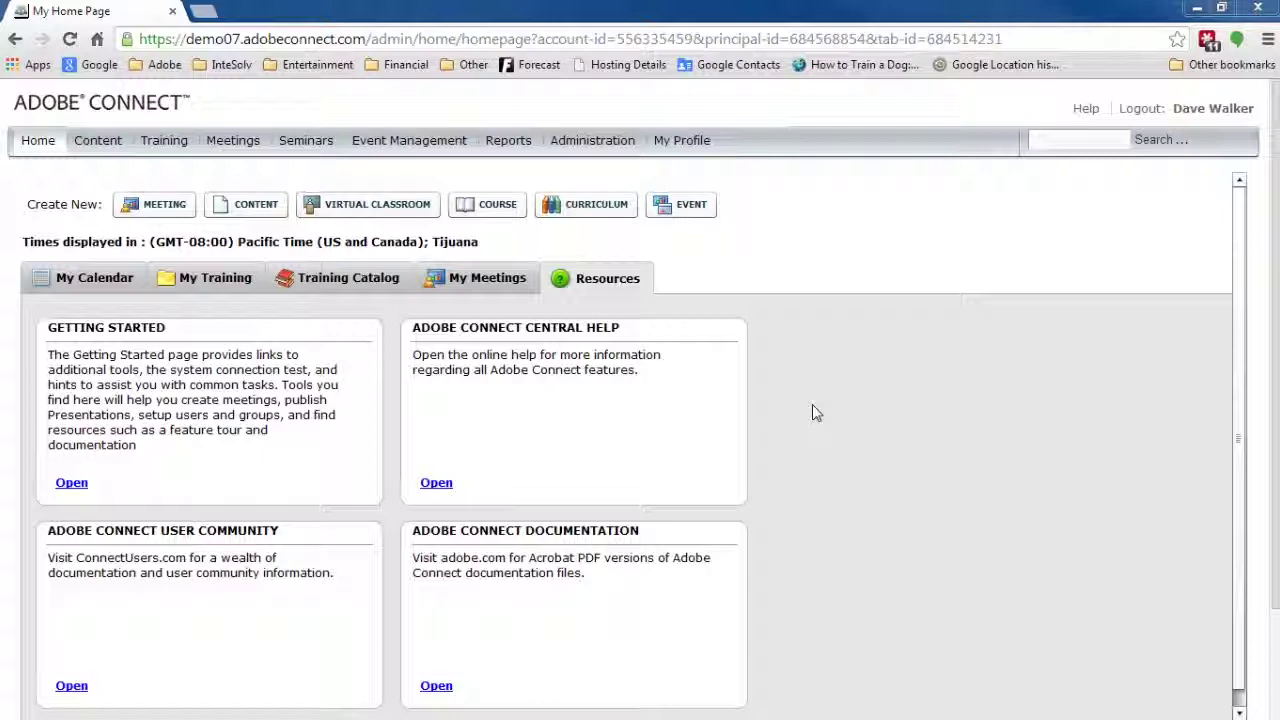
- Set Allow public viewing to No in the Webinar - September 19 recording's permissions
left_click(96, 143)
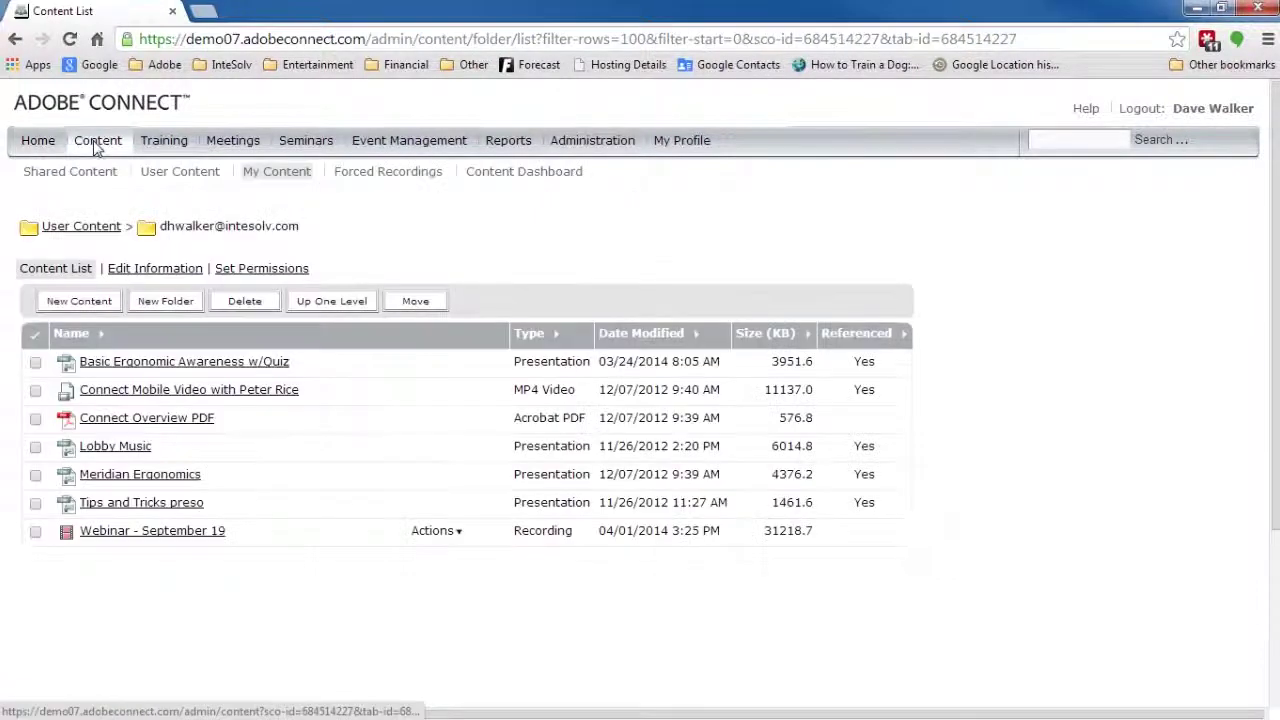
left_click(171, 532)
left_click(329, 270)
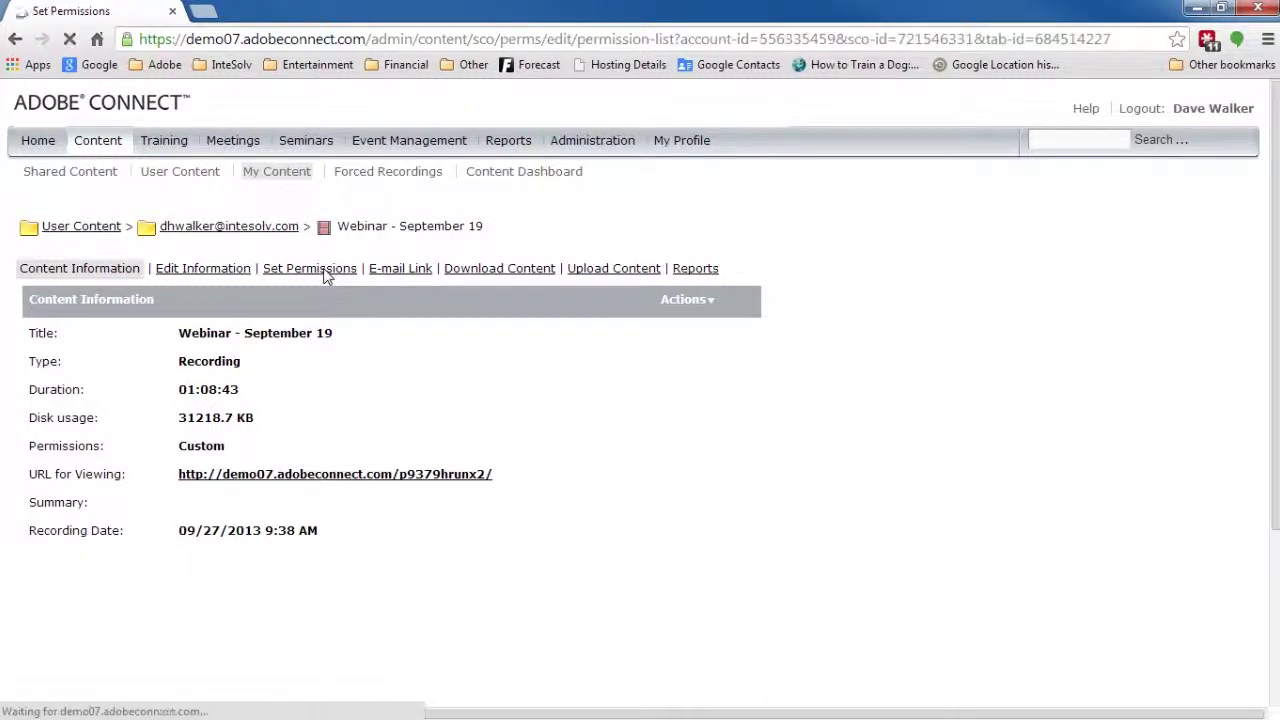
left_click(30, 337)
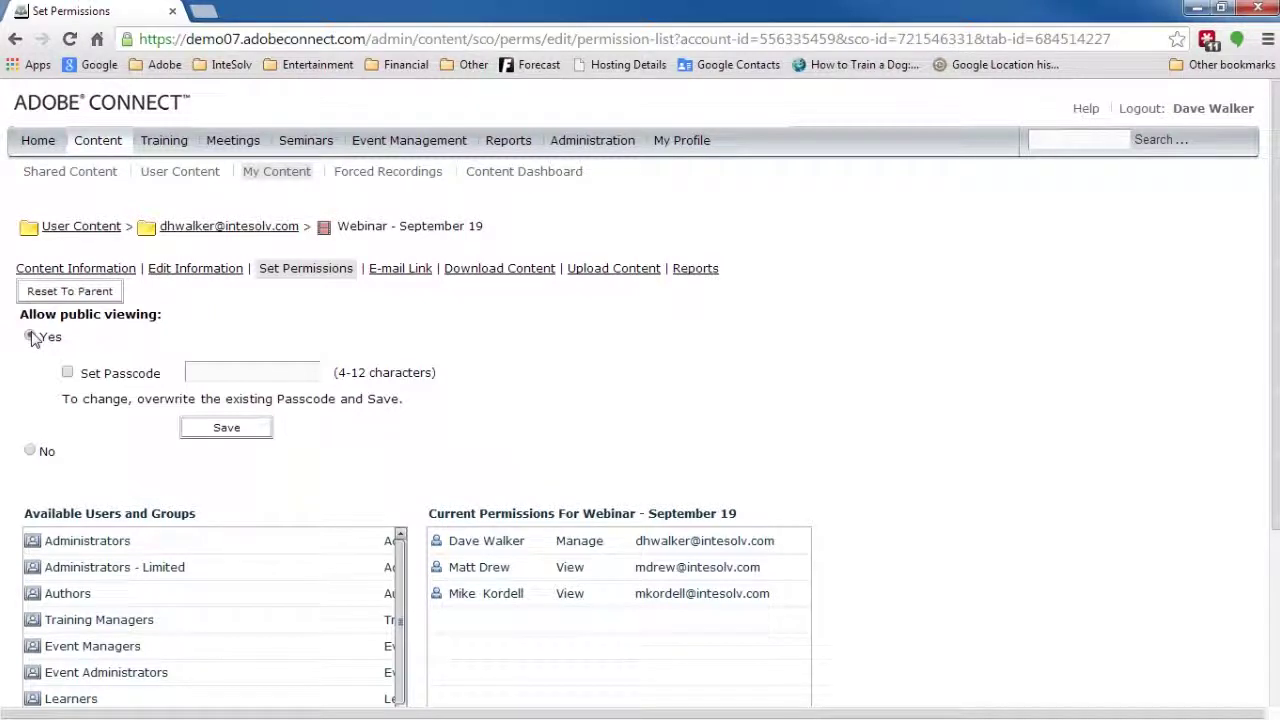
left_click(31, 452)
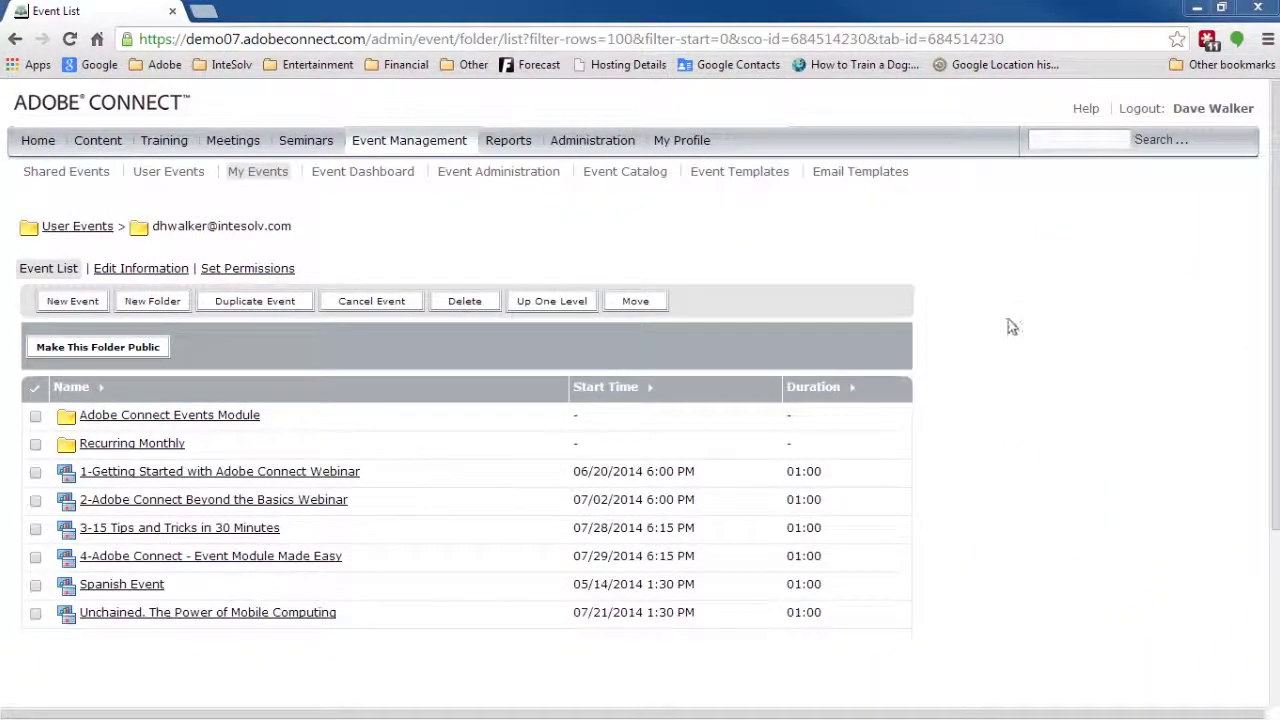
- Move Webinar Recording from the Adobe Connect Demo meeting's recordings into My Content, then view Content
left_click(240, 142)
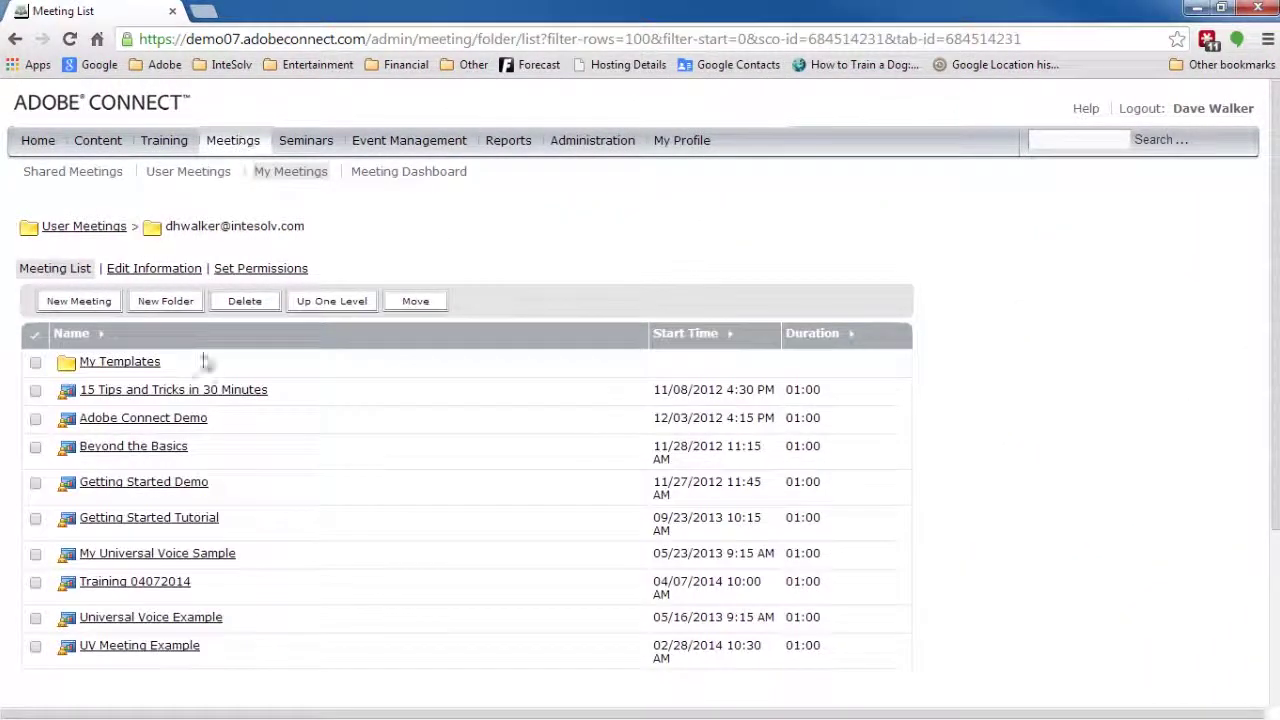
left_click(188, 420)
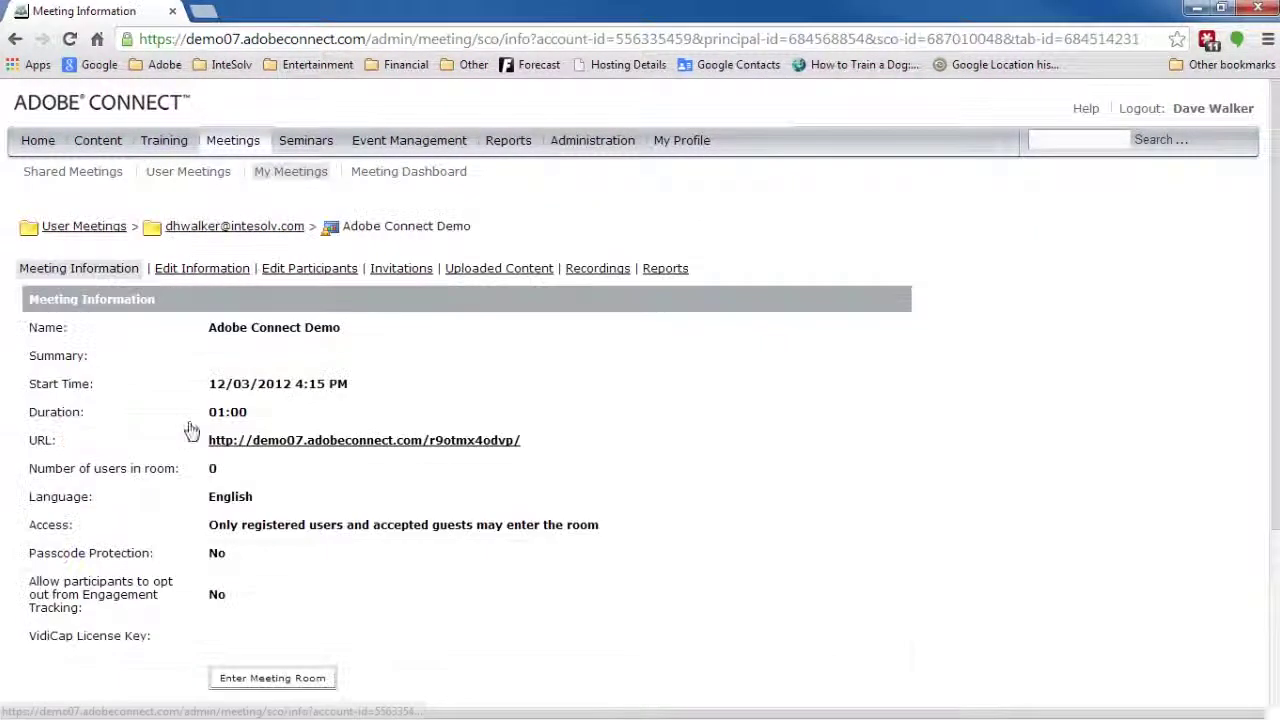
left_click(605, 272)
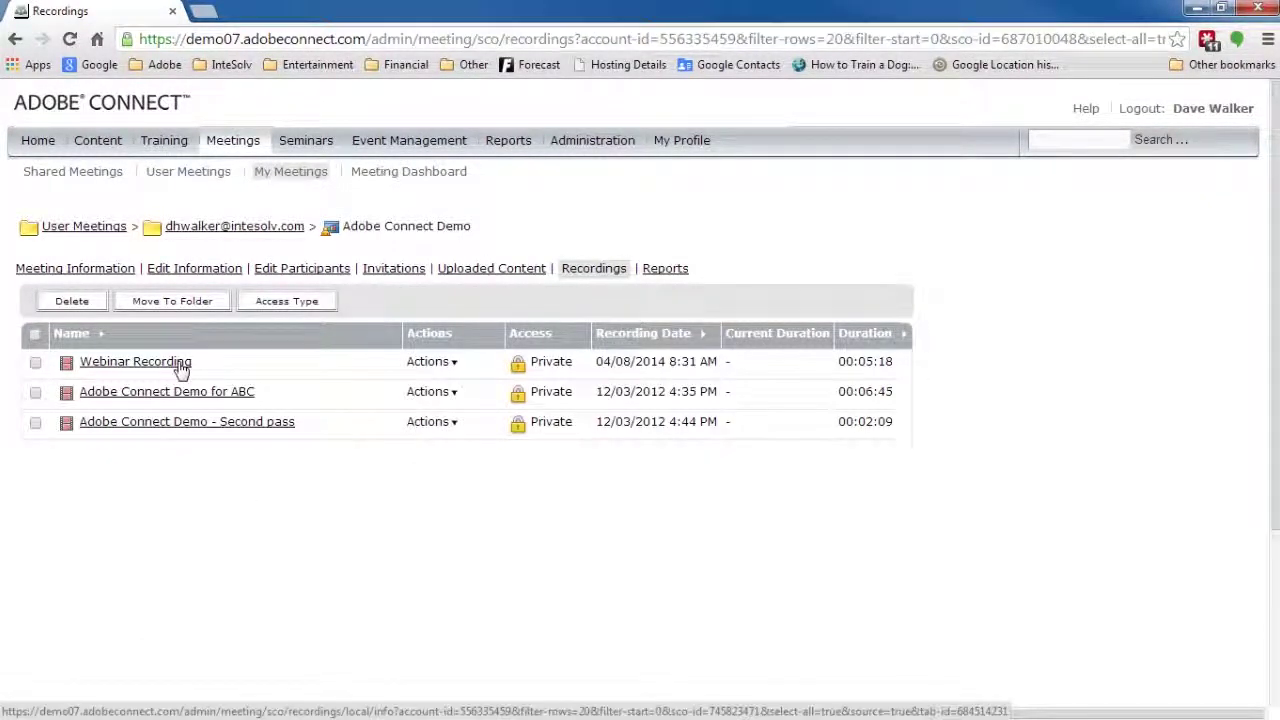
left_click(36, 366)
left_click(205, 305)
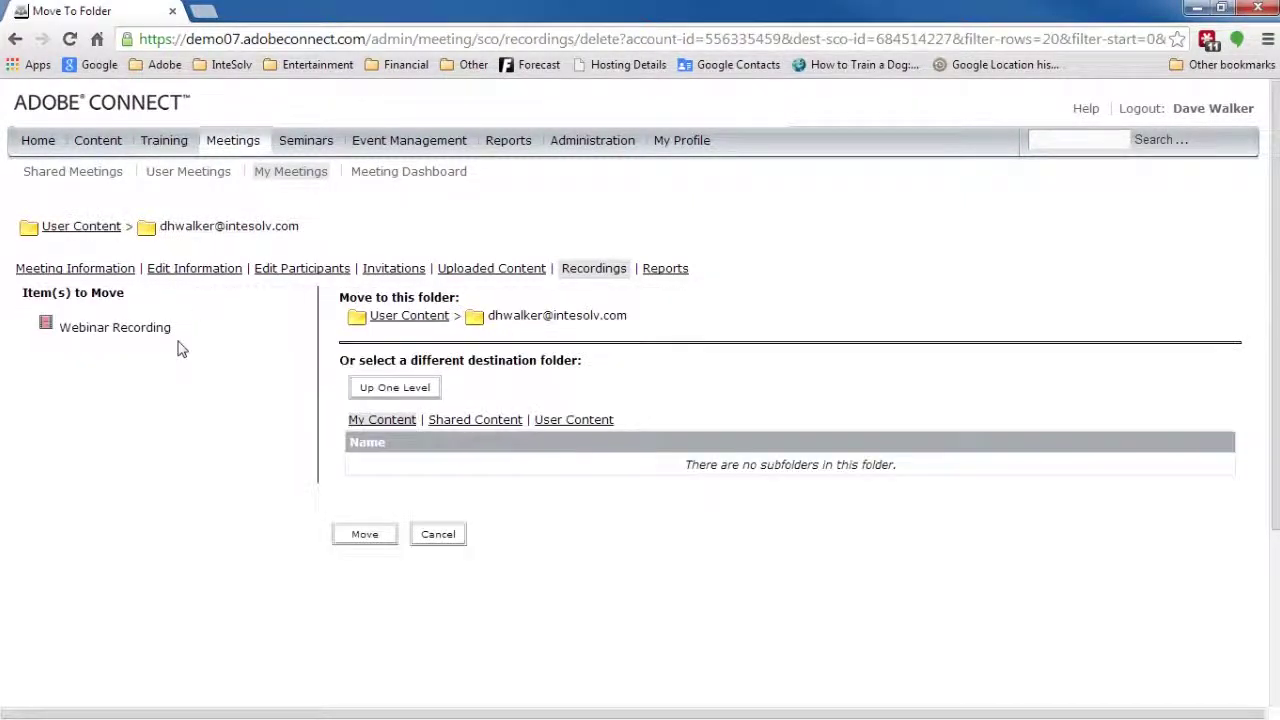
left_click(405, 425)
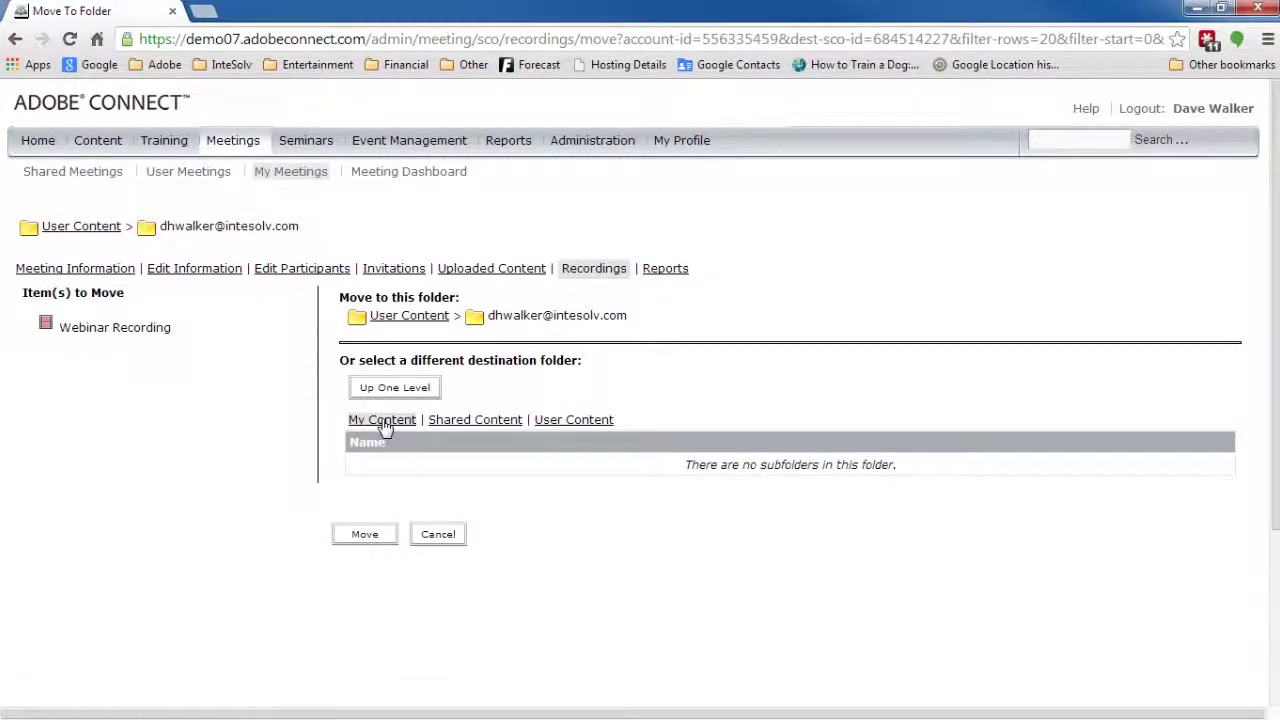
left_click(366, 536)
left_click(466, 443)
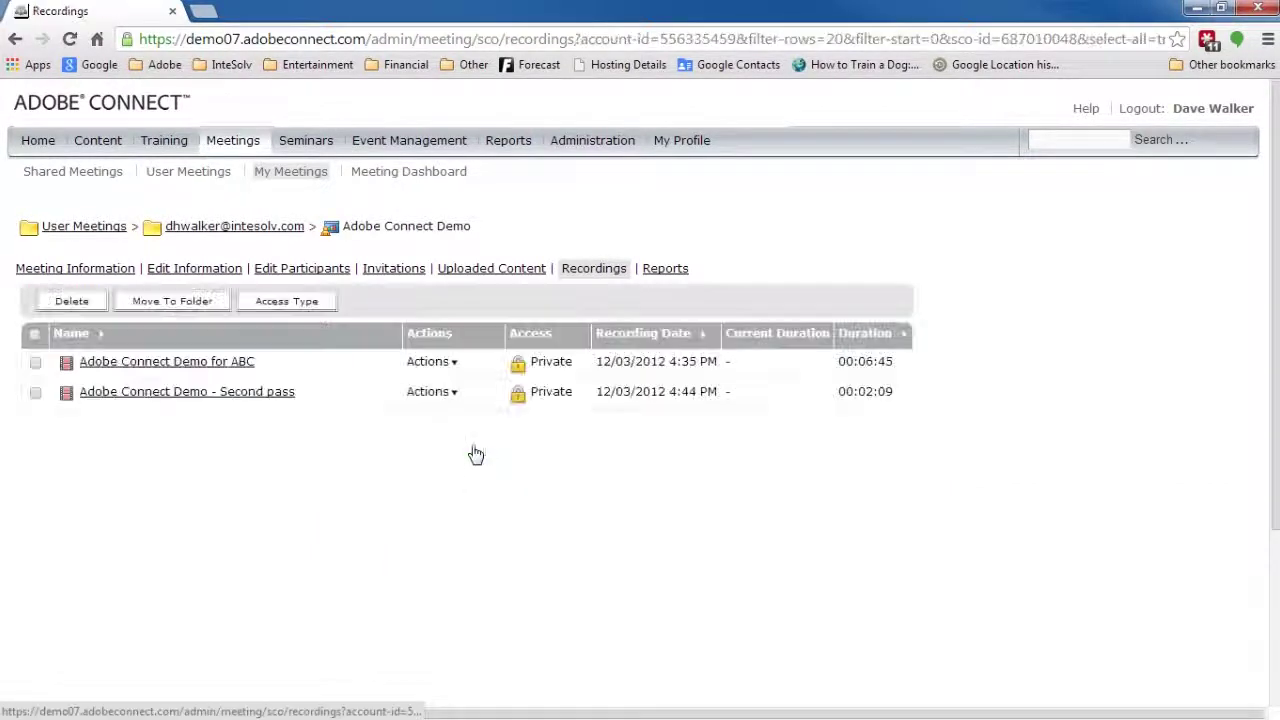
left_click(100, 141)
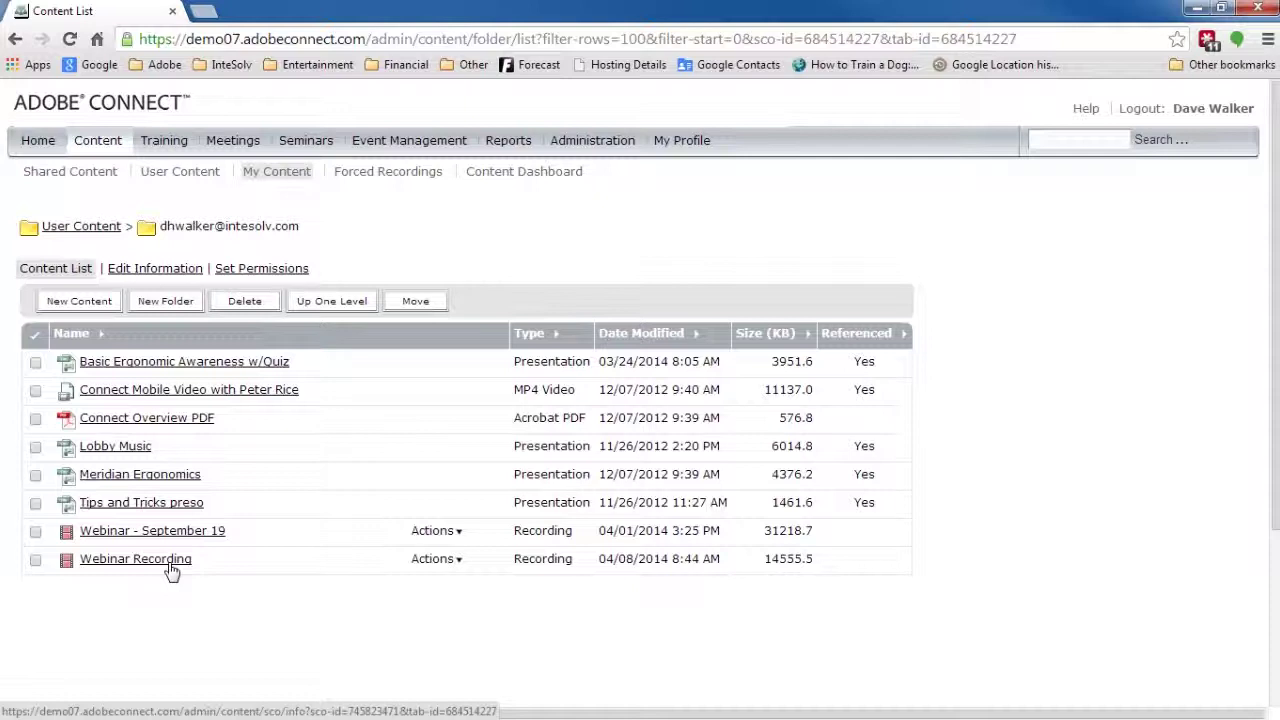
- Start a new event from the Event Management list
left_click(356, 143)
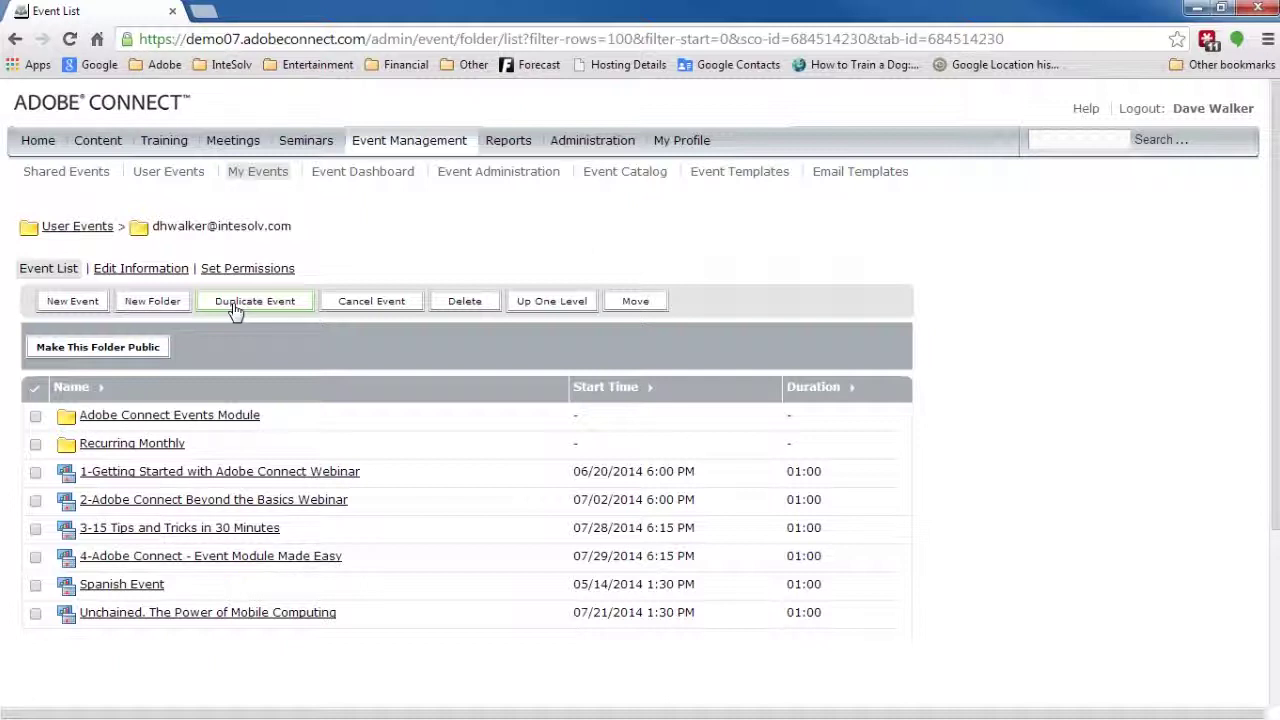
left_click(62, 305)
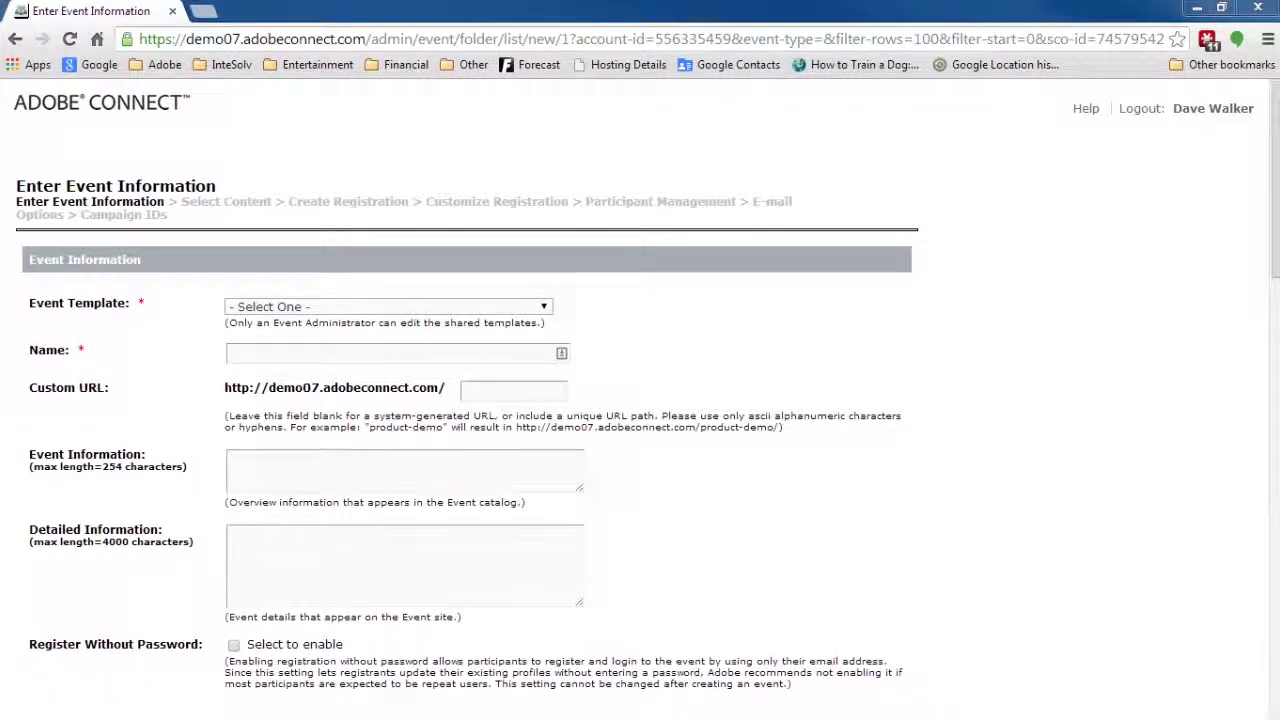
- Use Dave's Template, name the event 'Unchained. The Power of Mobile Computing - RECORDING', and paste both descriptions
left_click(465, 306)
left_click(300, 320)
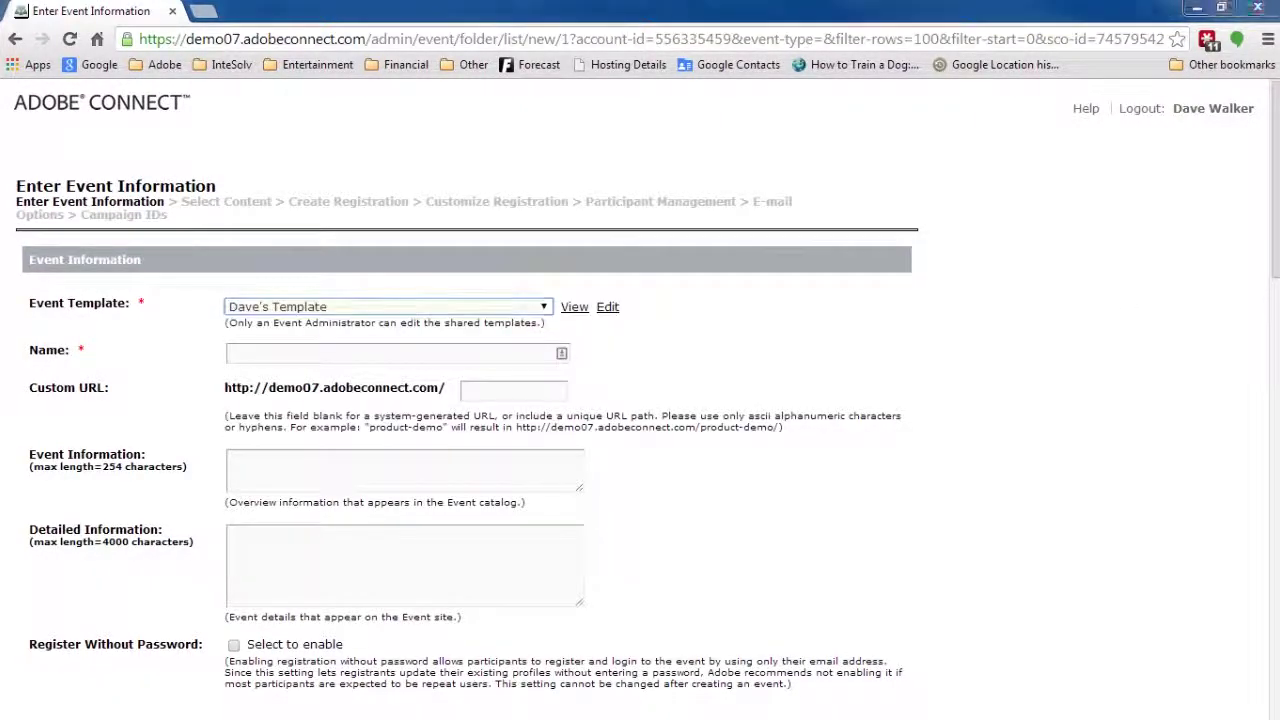
left_click(453, 355)
type("Unchained. The Power of Mobile Computing - RECORDI")
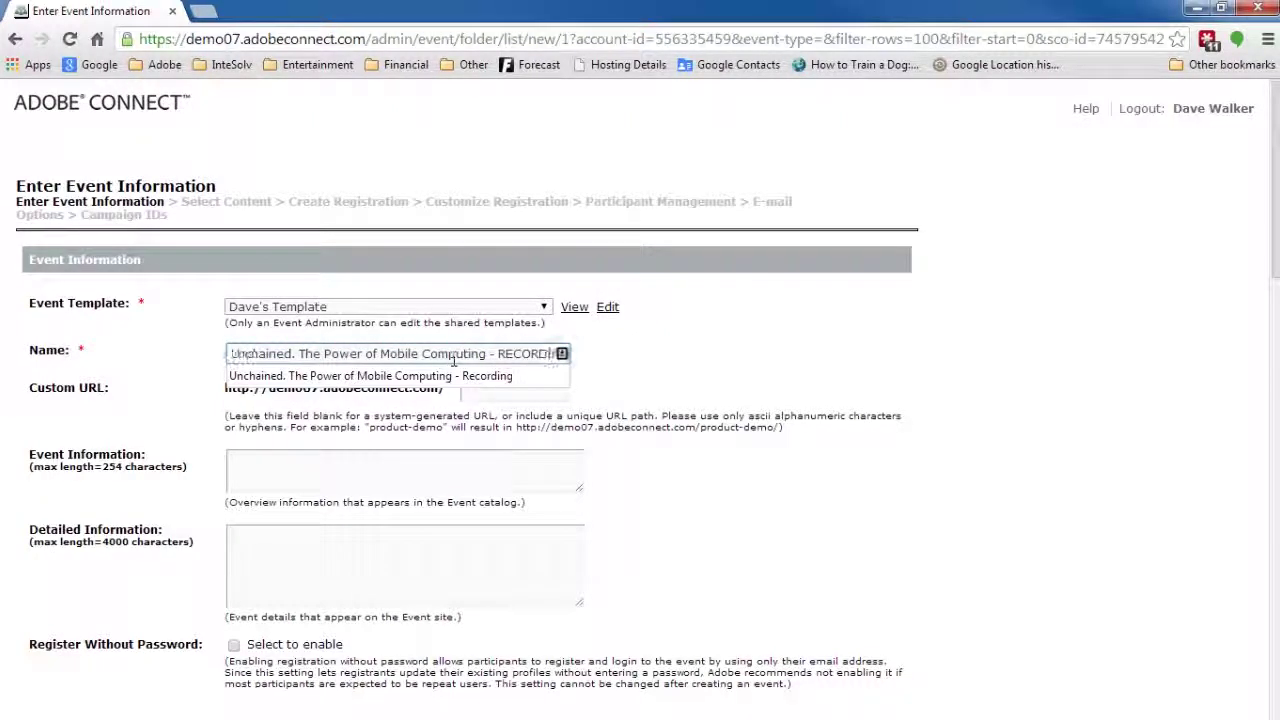
type("NG")
left_click(517, 392)
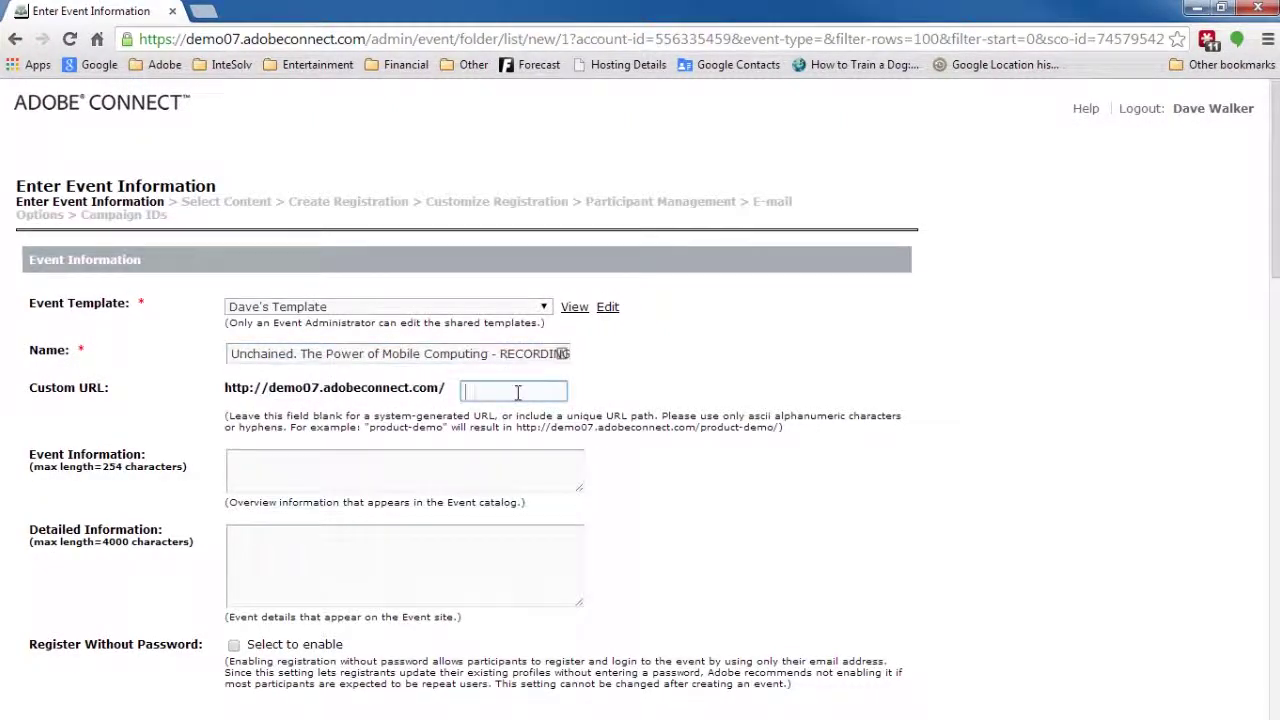
left_click(563, 466)
key("ctrl+v")
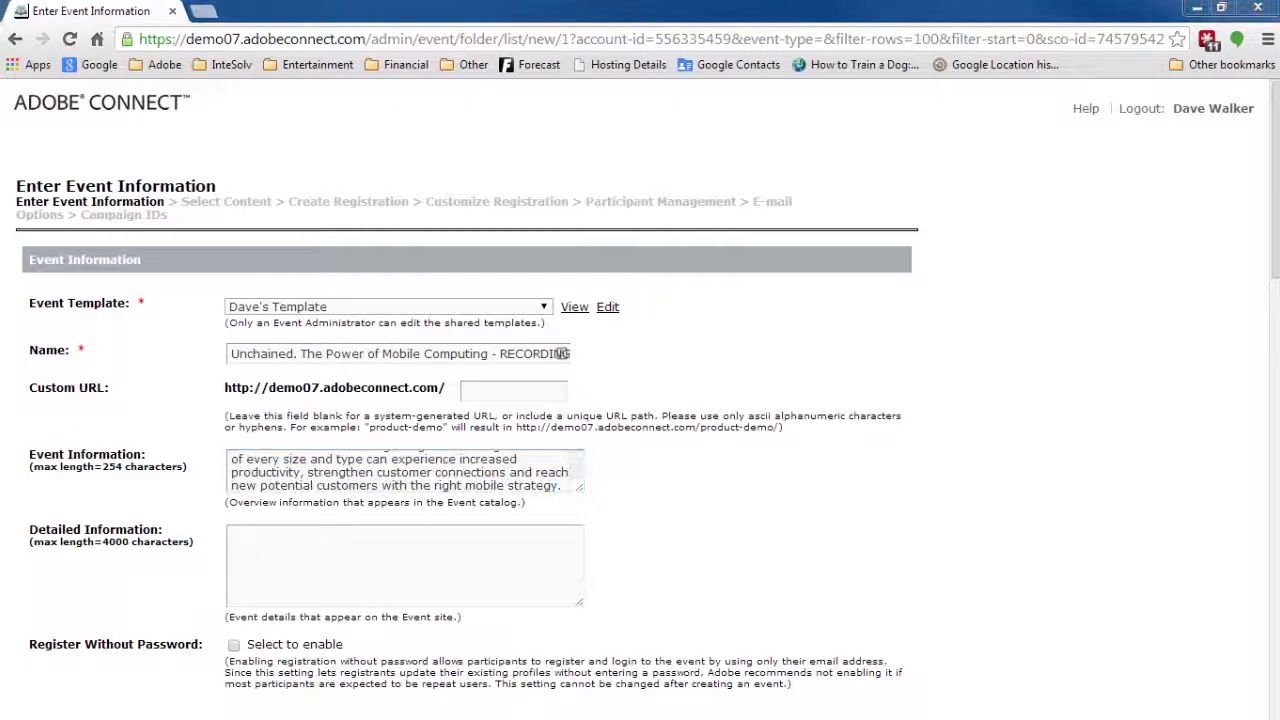
left_click(440, 598)
key("ctrl+v")
- Make the event On Demand, hide it from the catalog, and set the end year to 2015
scroll(716, 469, "down", 4)
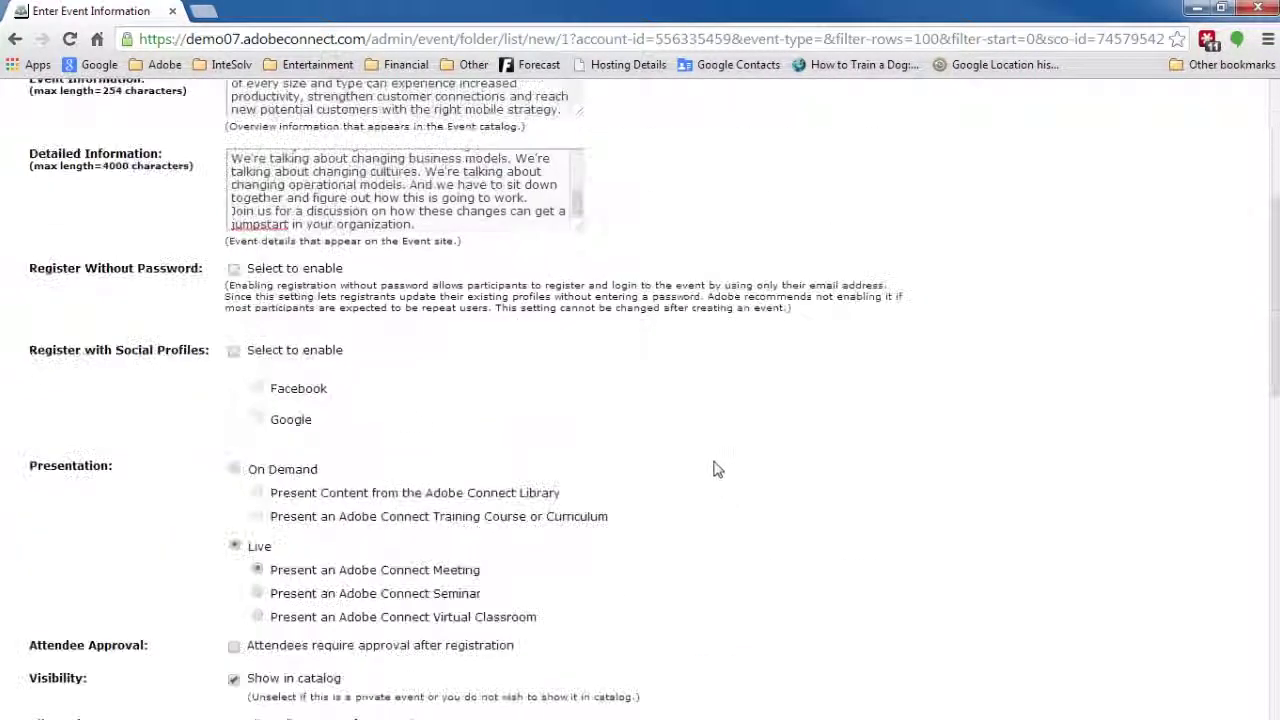
scroll(226, 406, "down", 3)
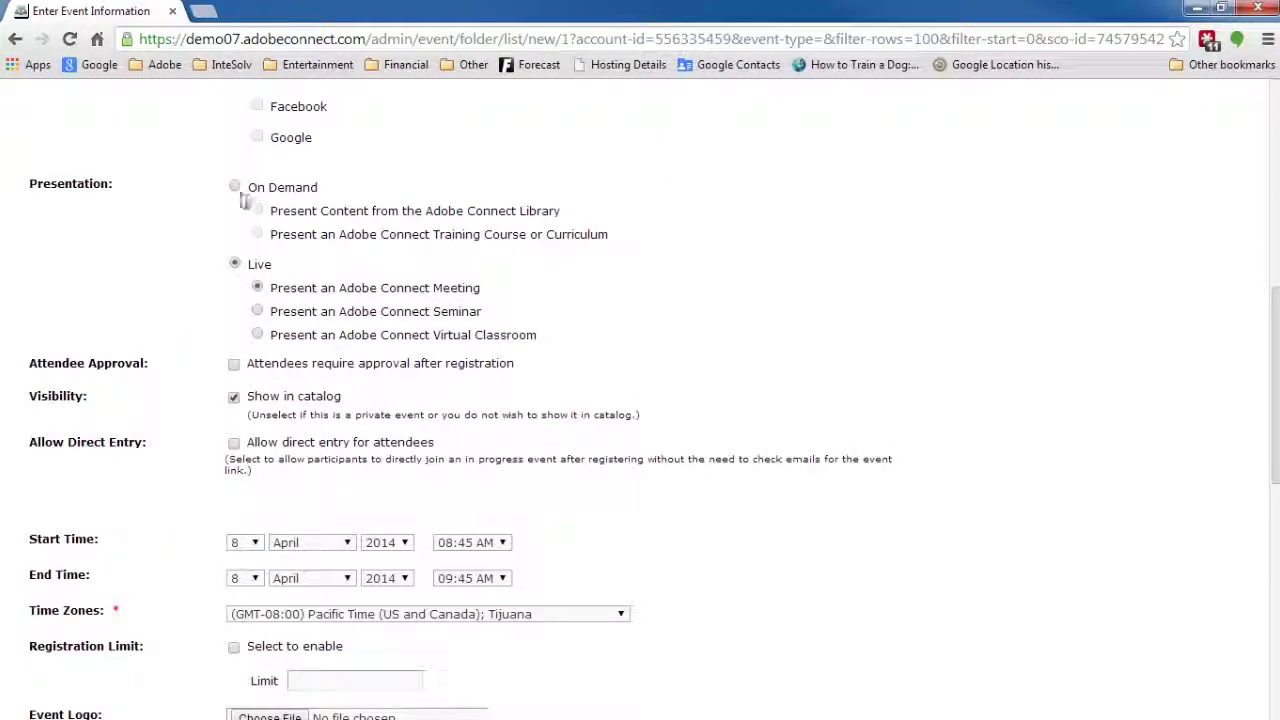
left_click(236, 188)
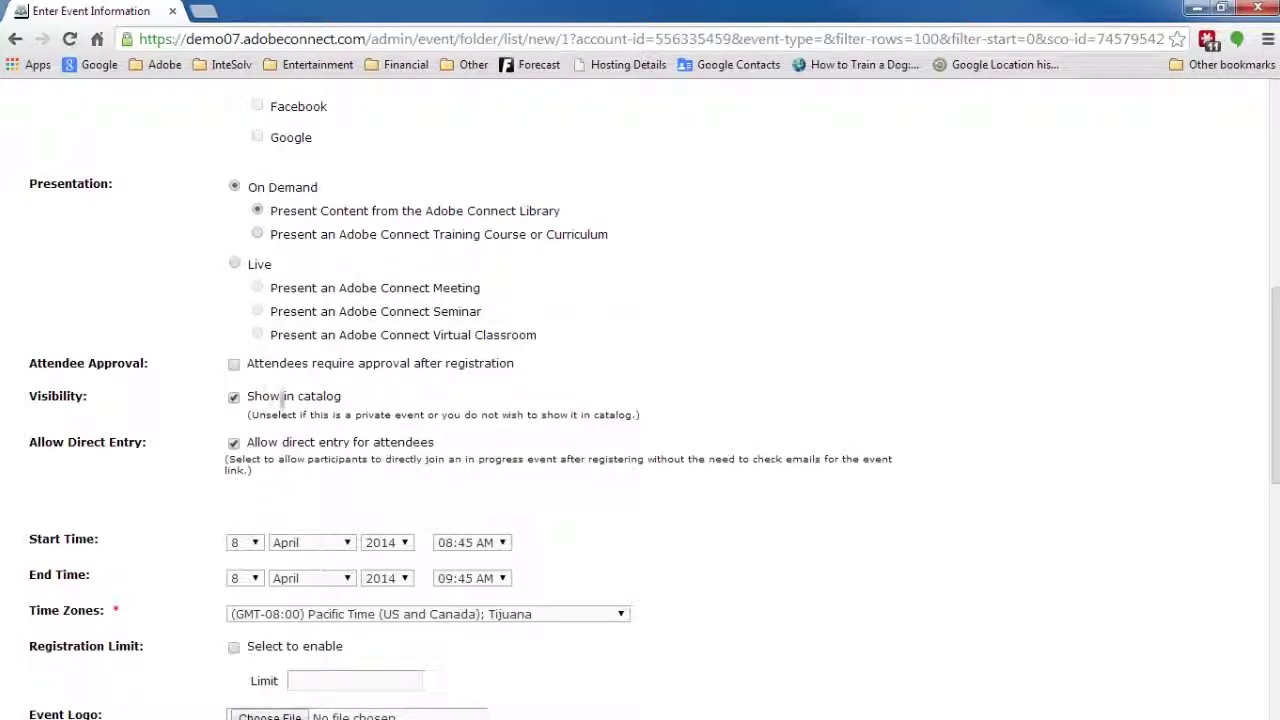
left_click(233, 398)
left_click(405, 579)
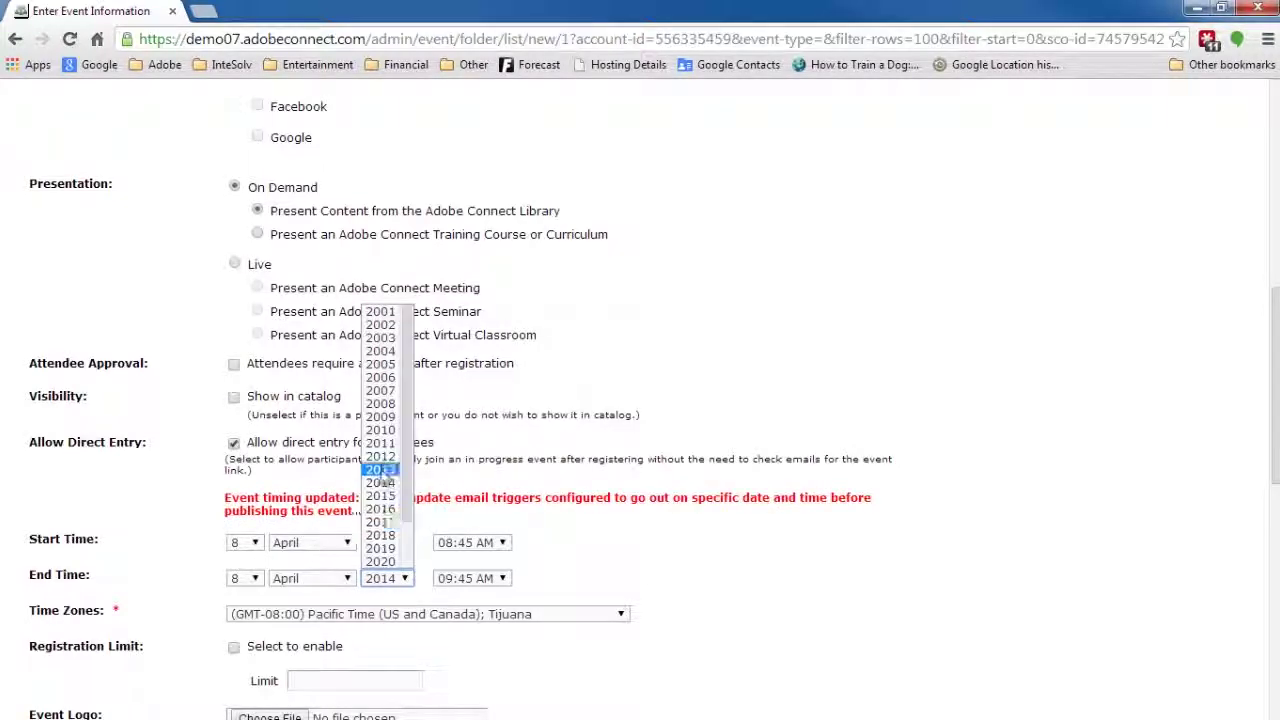
left_click(380, 508)
key("Down")
scroll(151, 529, "down", 4)
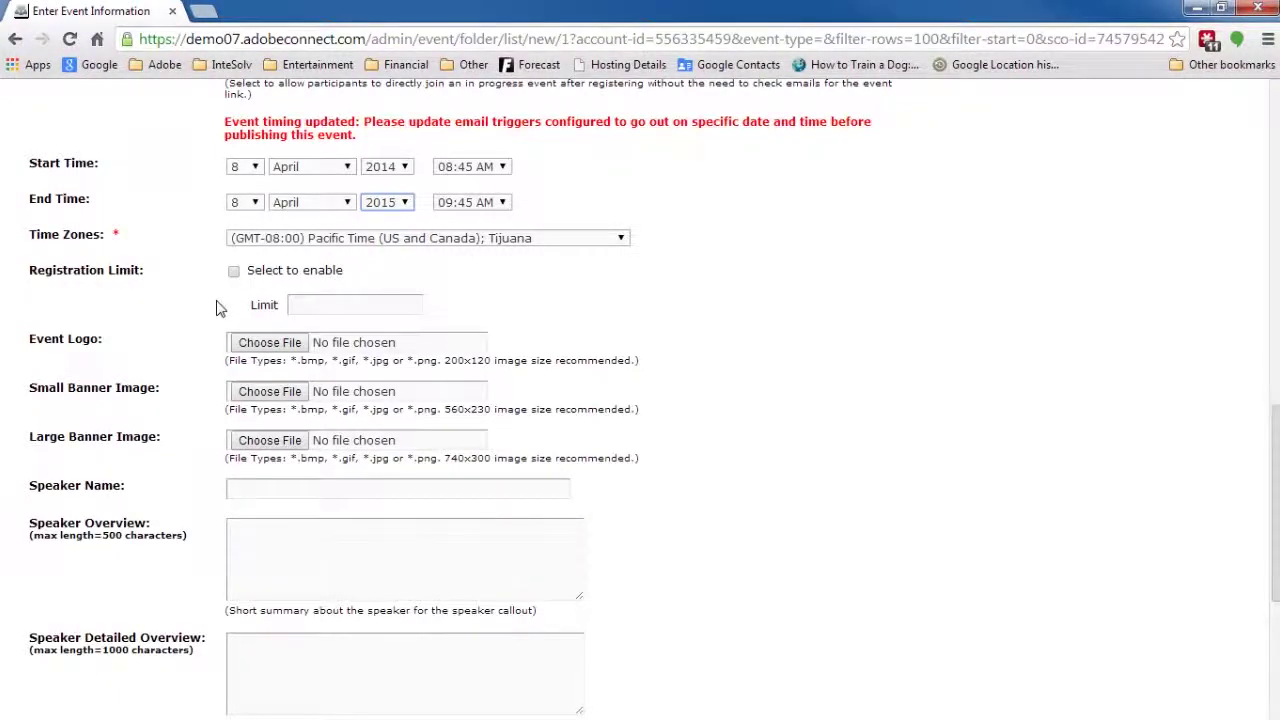
scroll(182, 342, "down", 3)
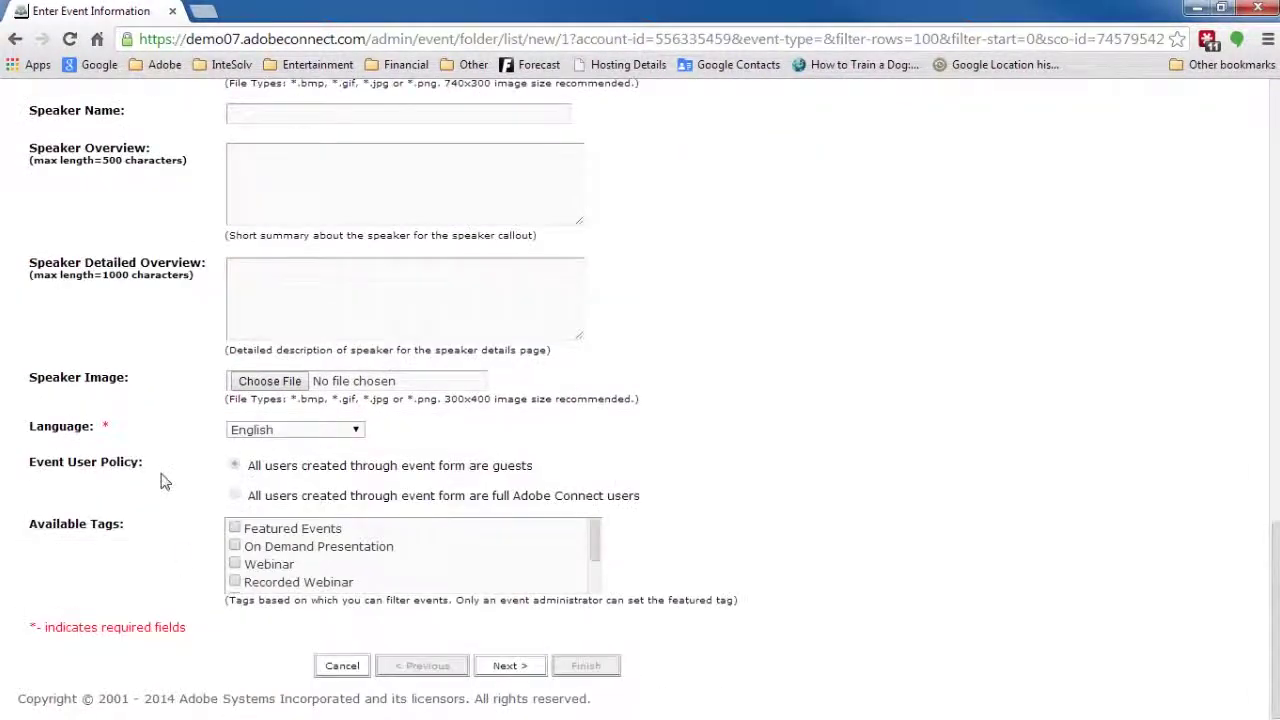
- Select Webinar Recording as the event content and accept the default registration and participant settings
left_click(520, 667)
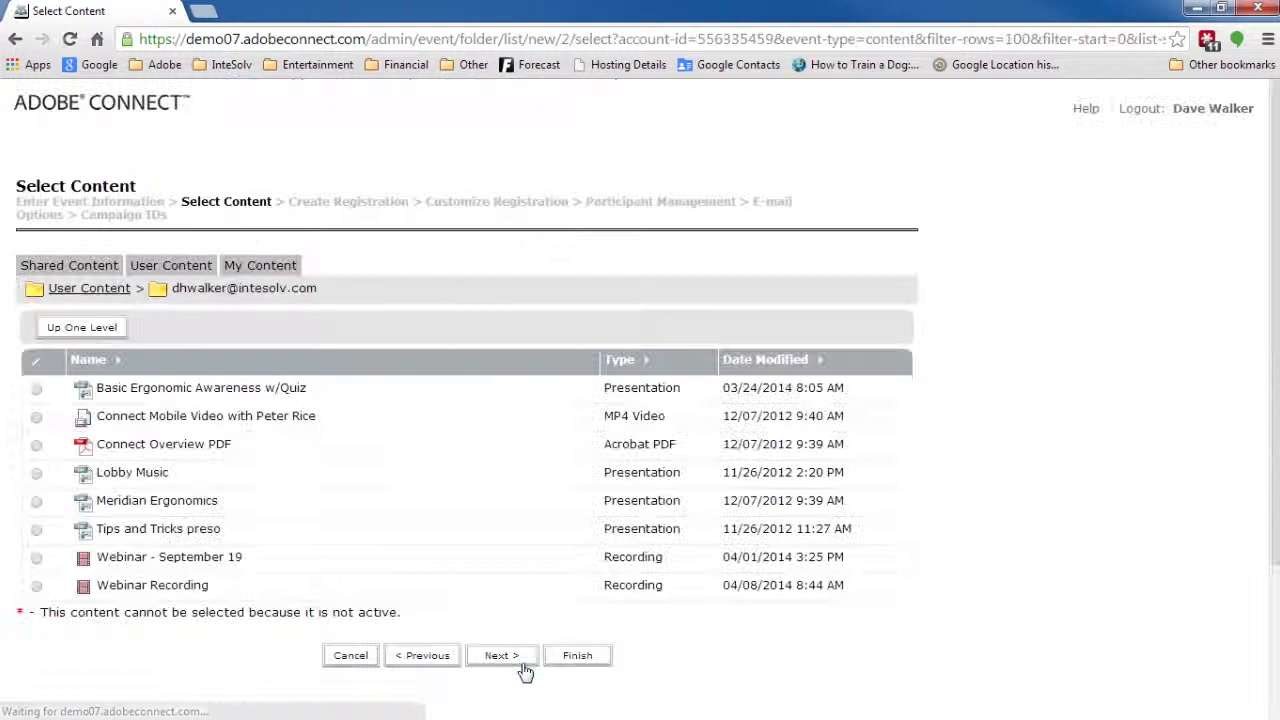
left_click(36, 585)
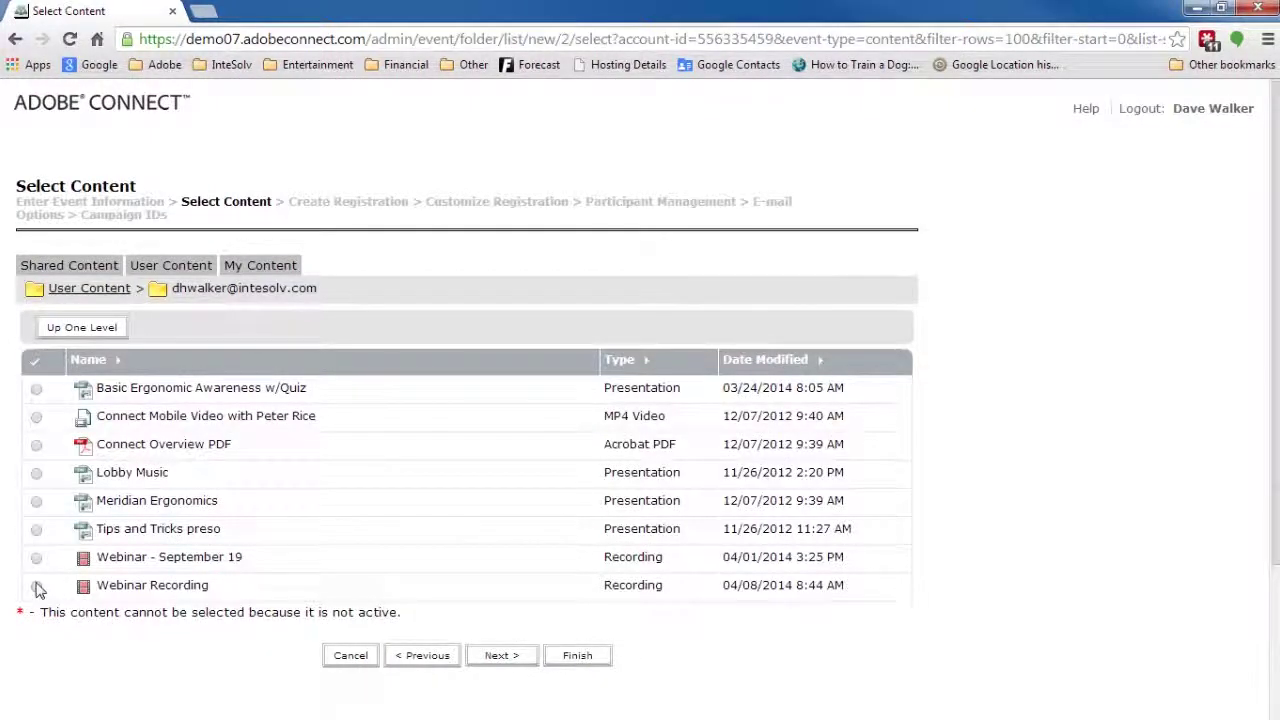
left_click(515, 658)
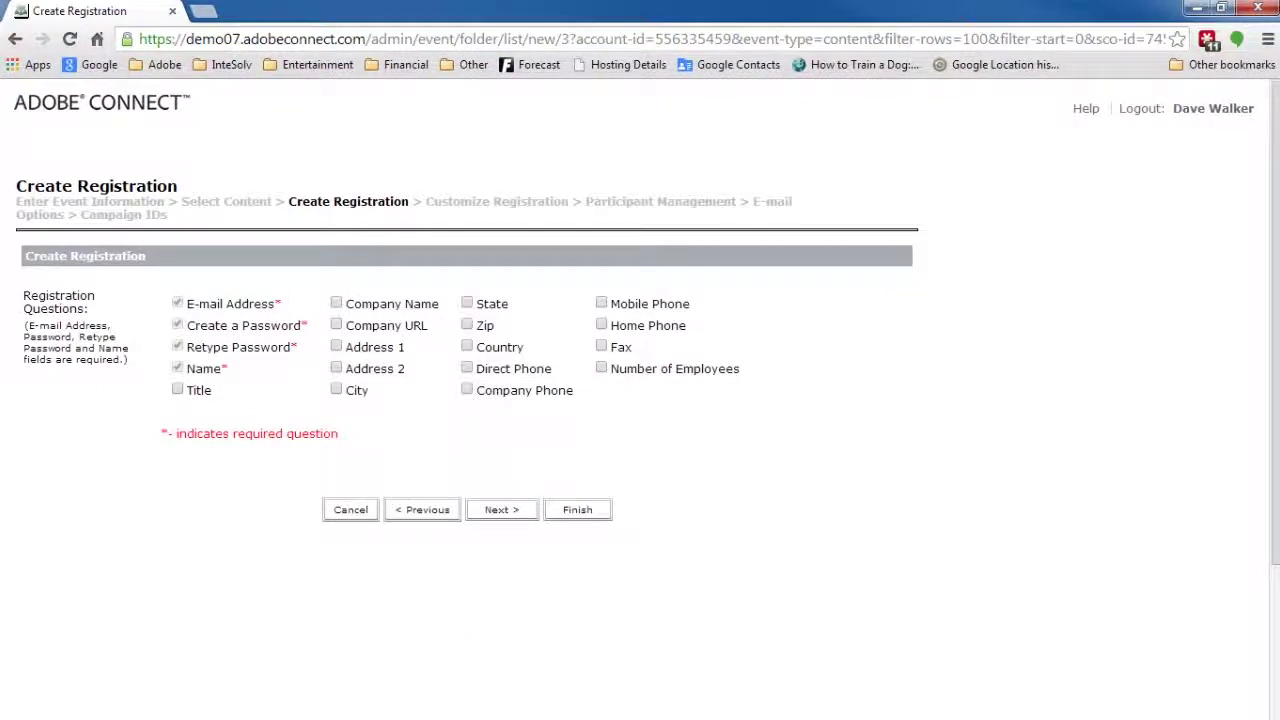
left_click(501, 511)
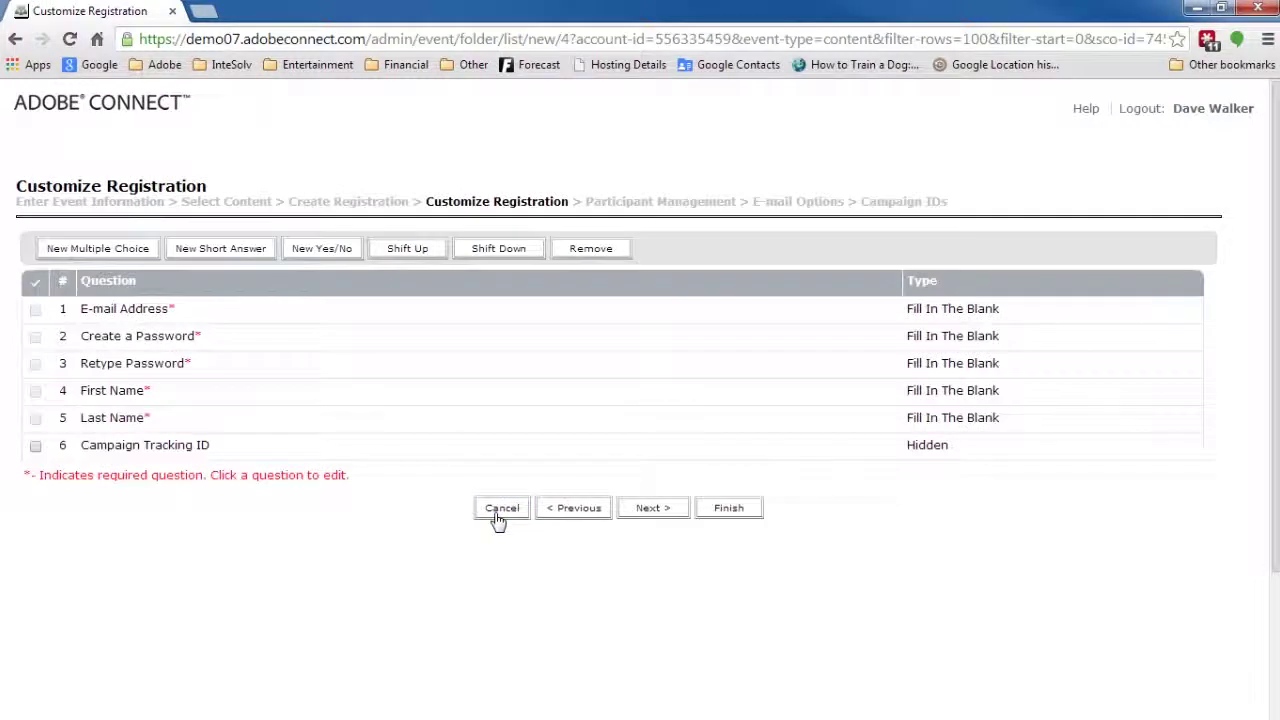
left_click(656, 512)
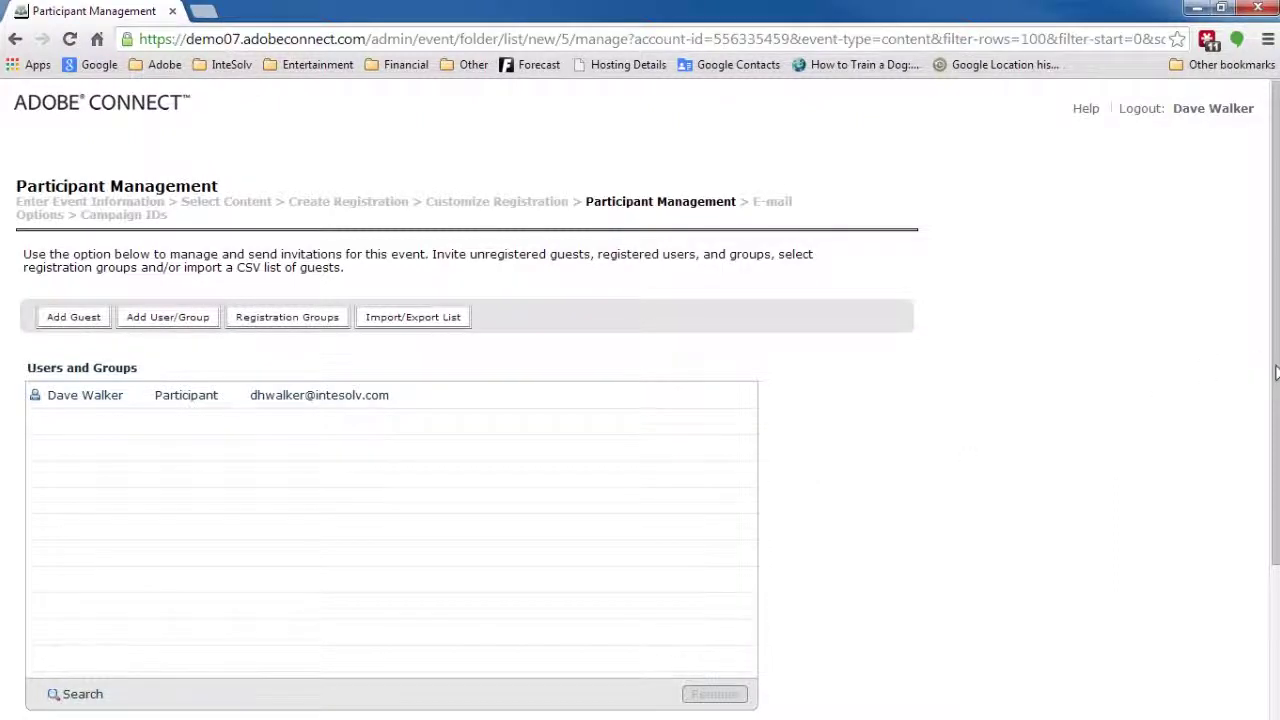
left_click_drag(1268, 372, 1268, 432)
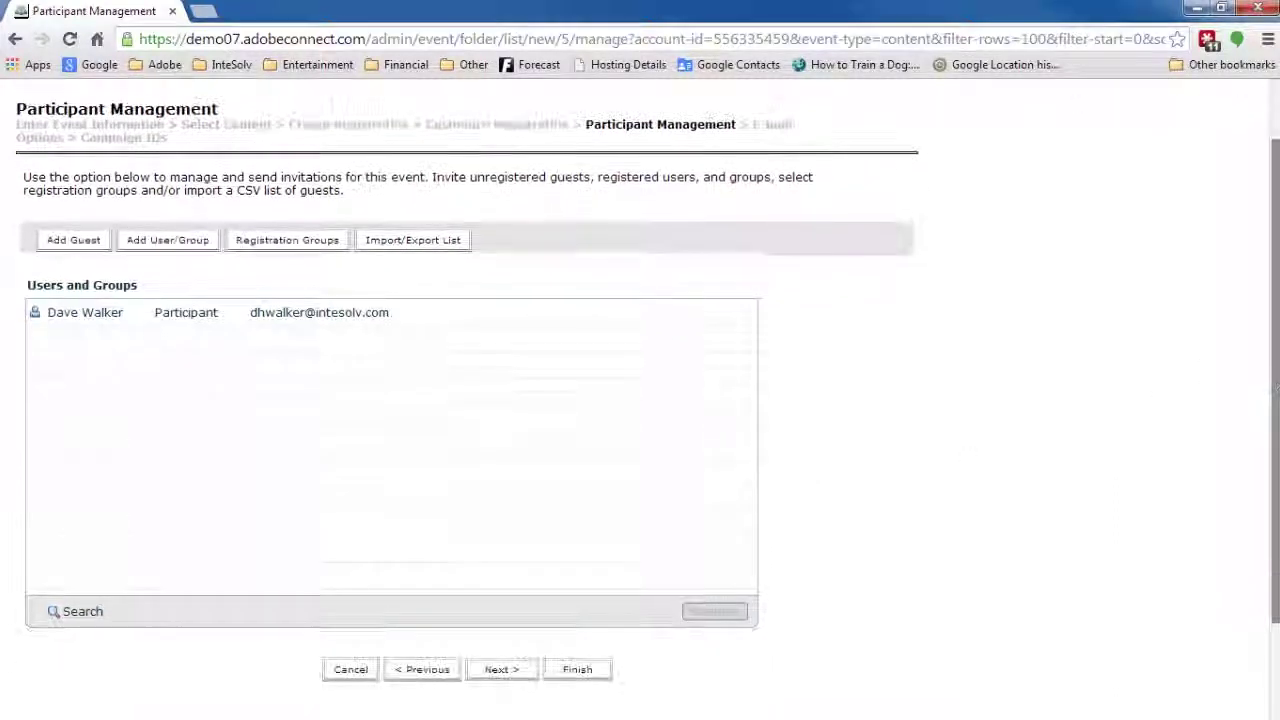
left_click(509, 668)
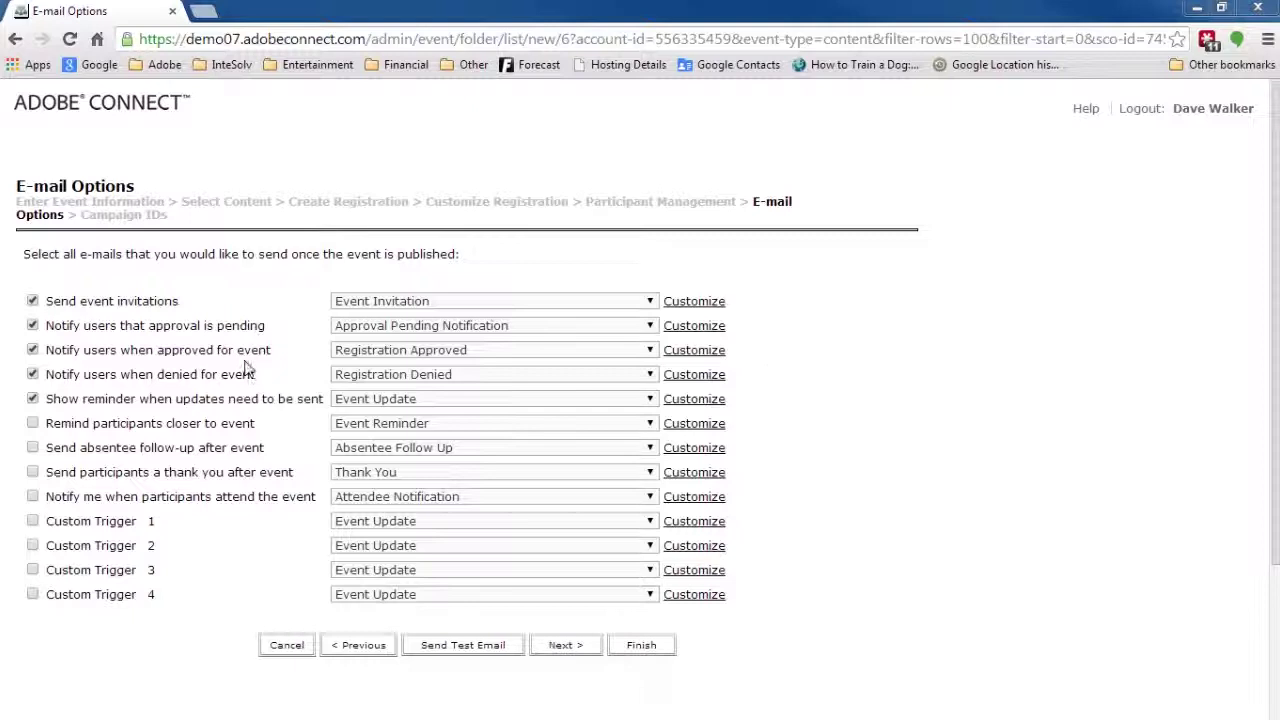
- Turn off all five automatic e-mails and disable campaign tracking
left_click(32, 300)
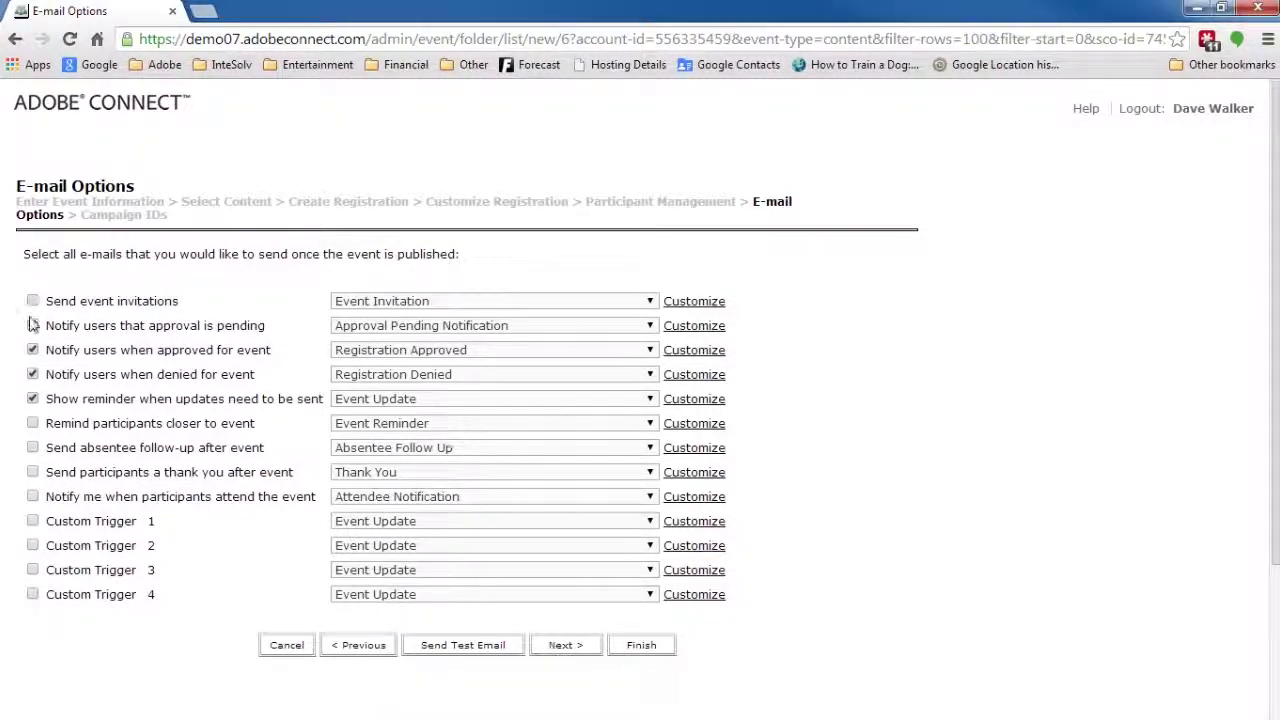
left_click(32, 325)
left_click(32, 350)
left_click(32, 374)
left_click(32, 398)
left_click(562, 650)
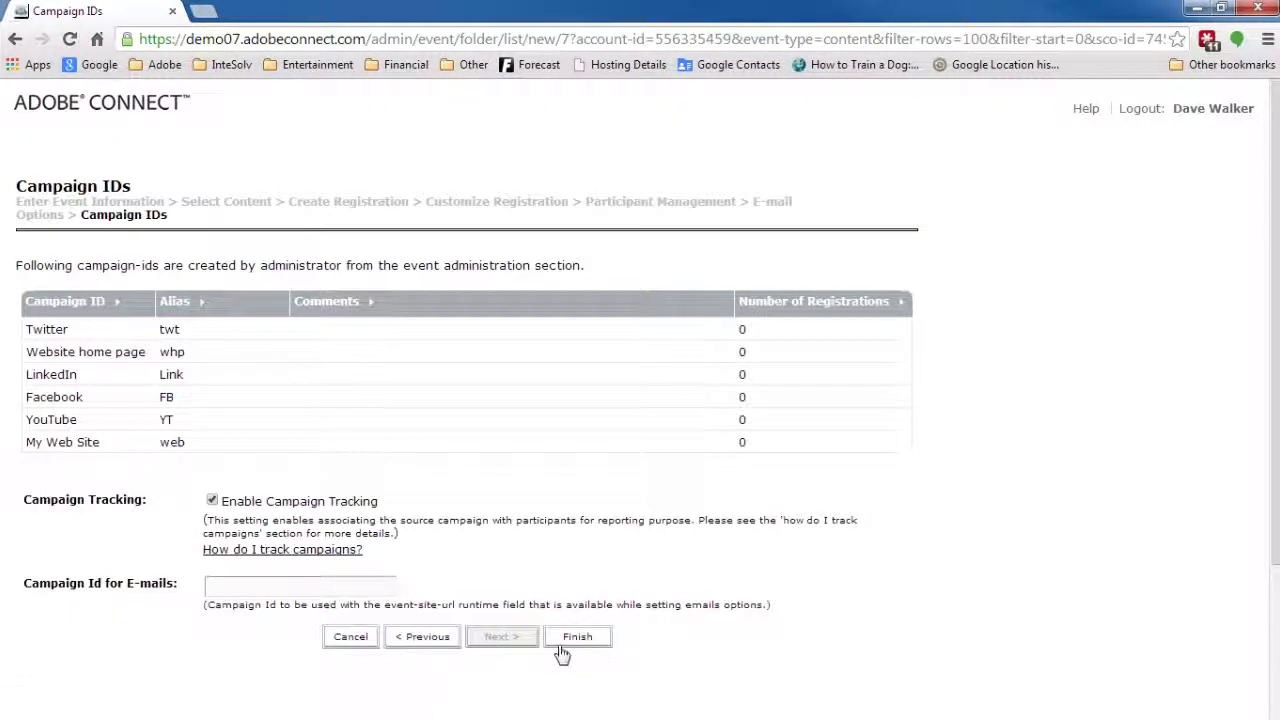
left_click(212, 499)
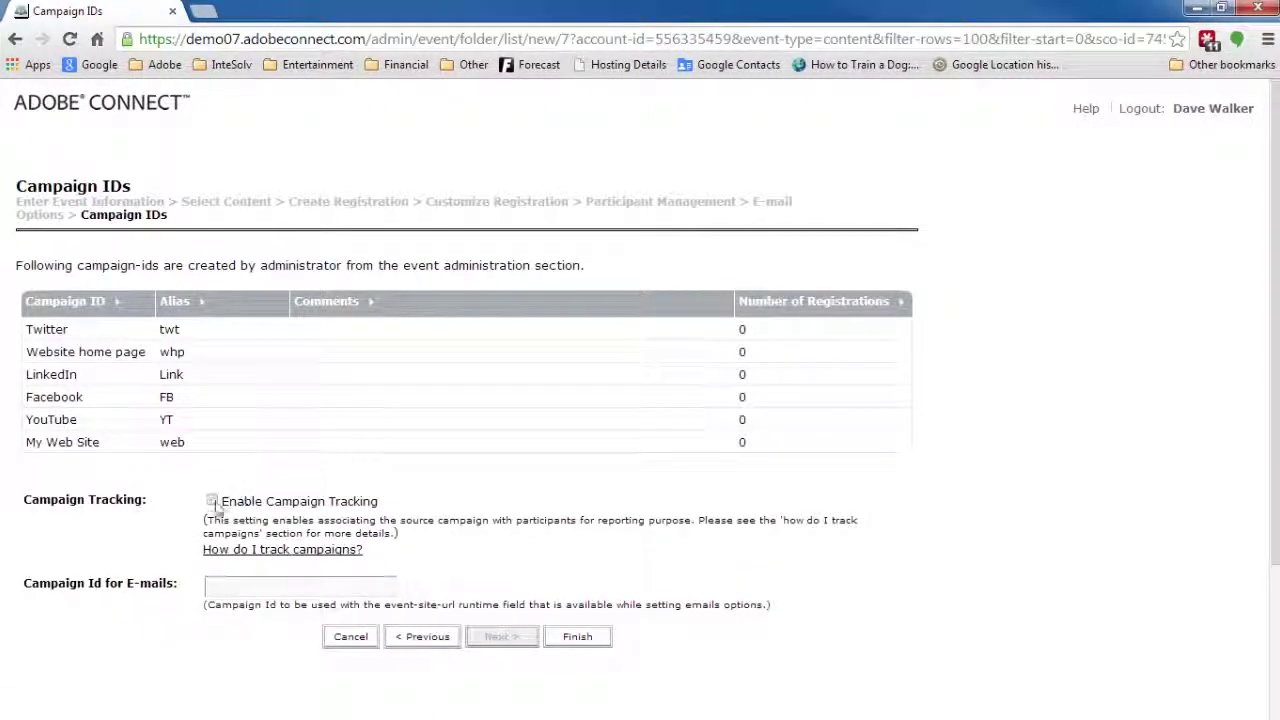
- Finish the event wizard and publish the recording event
left_click(578, 637)
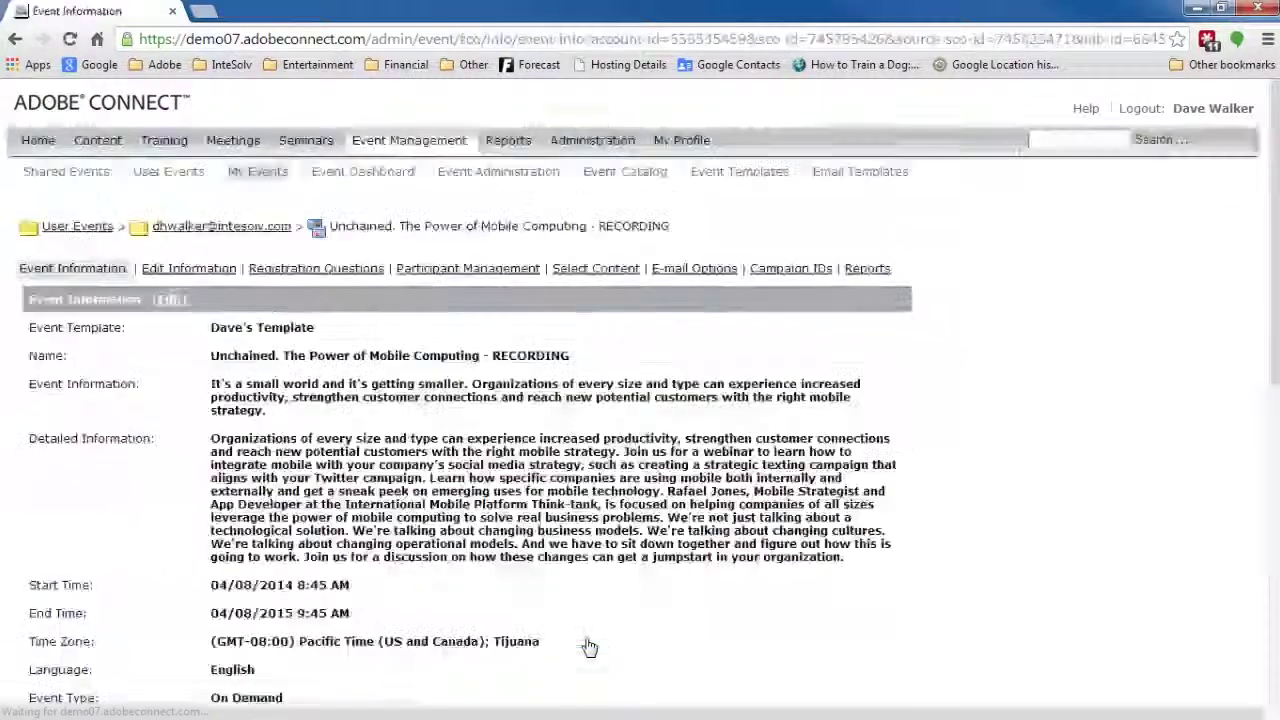
scroll(586, 643, "down", 10)
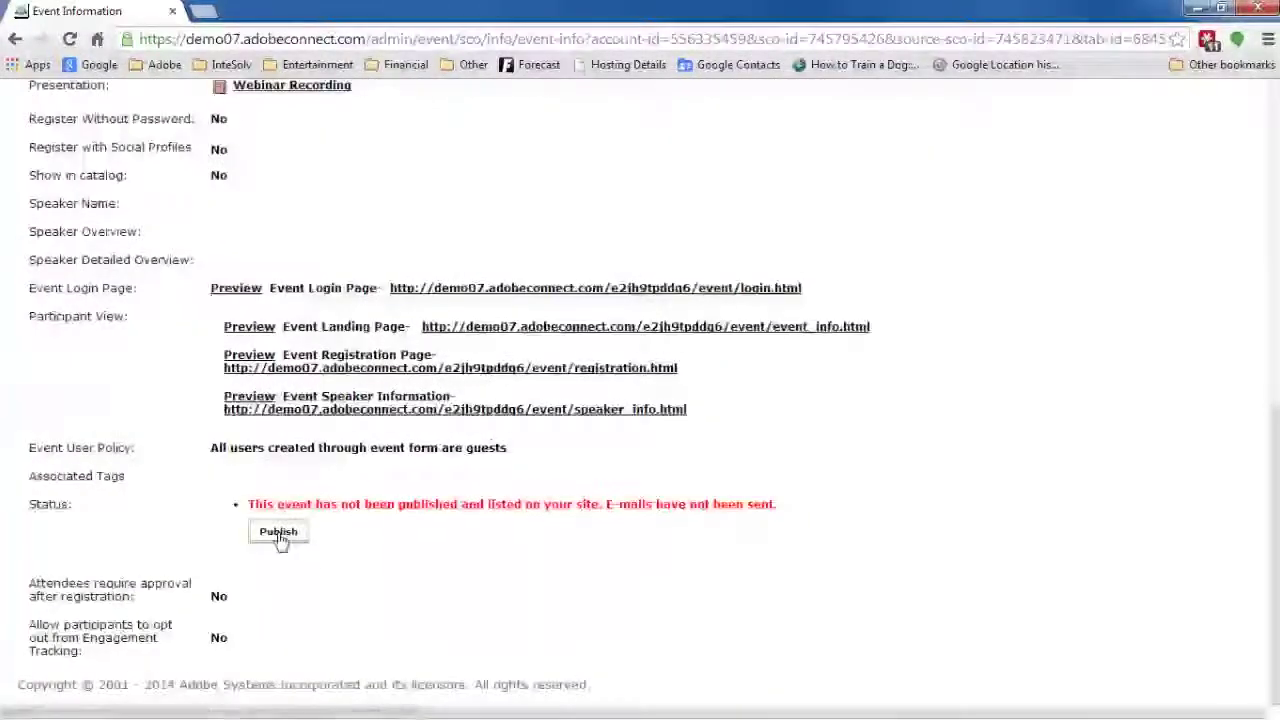
left_click(278, 535)
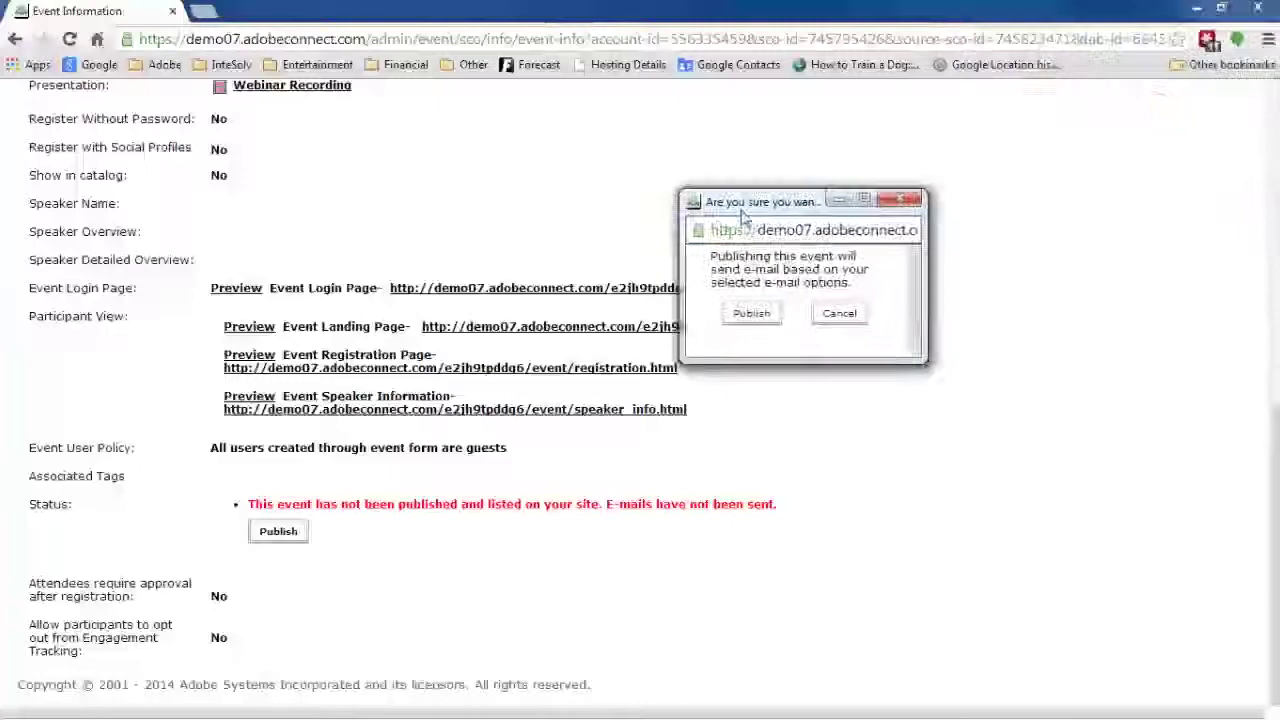
left_click(707, 335)
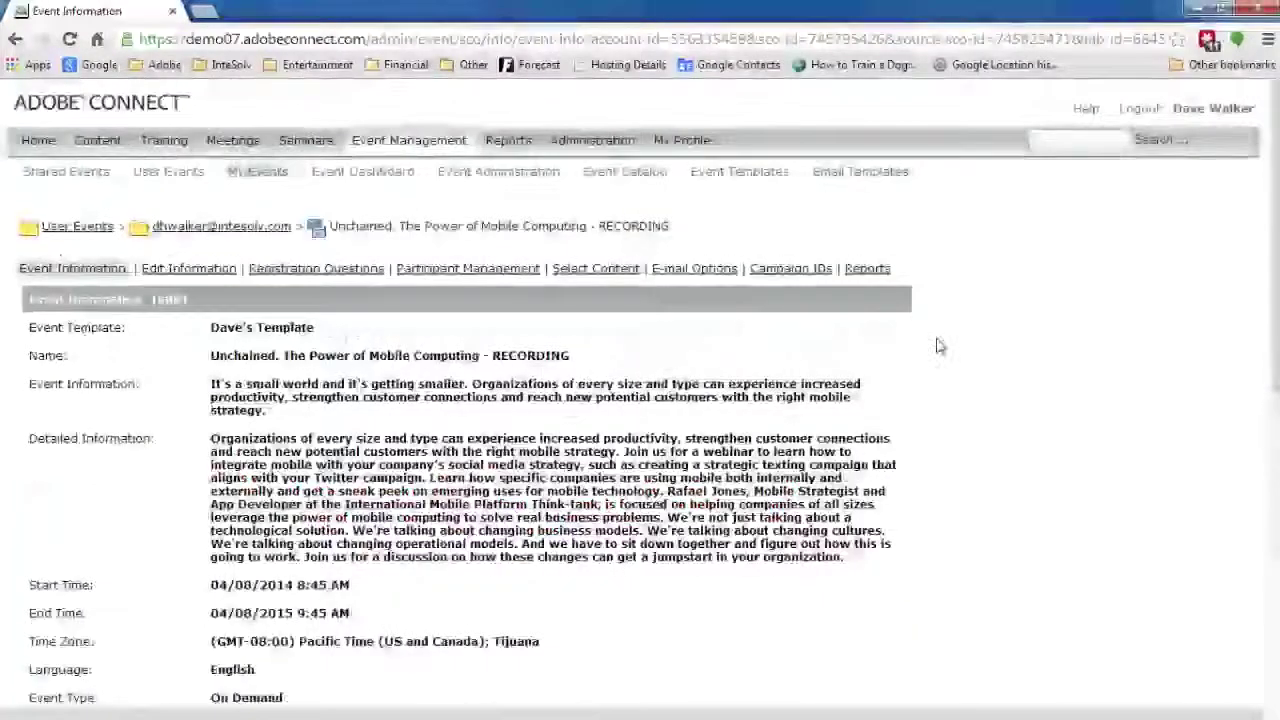
- Duplicate the browser tab and open the original Unchained event from the events list
right_click(76, 11)
left_click(110, 72)
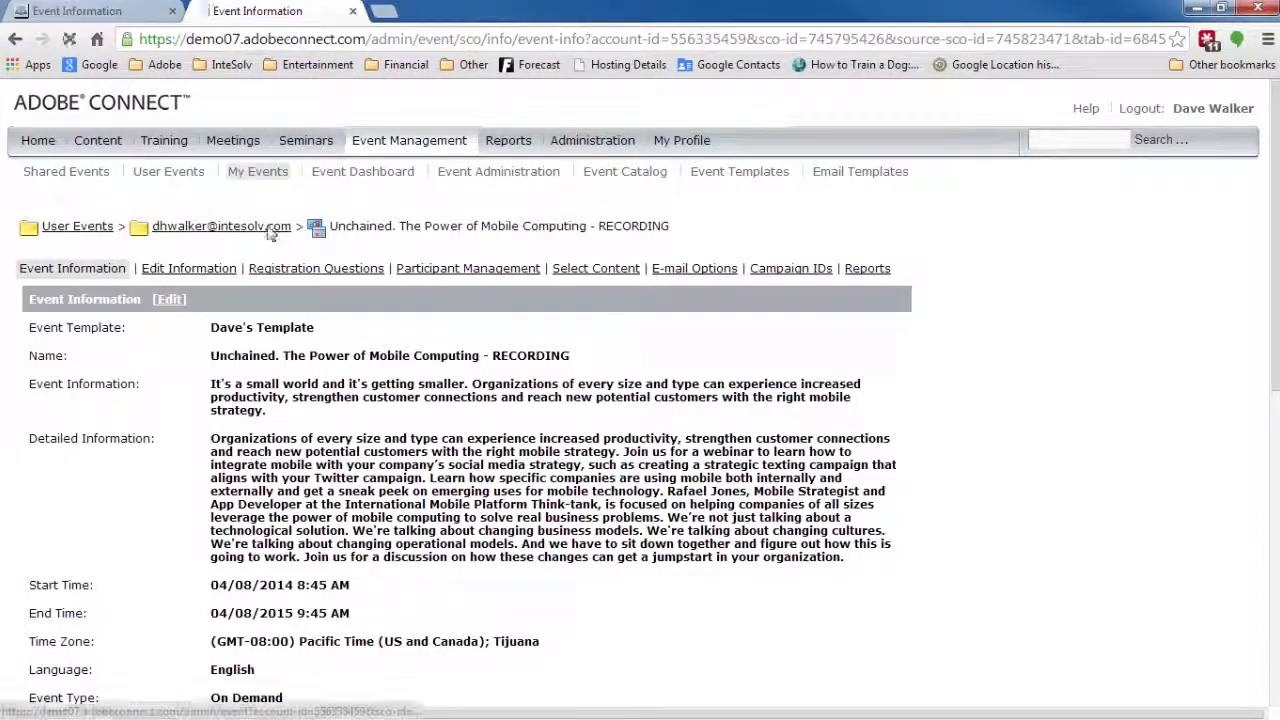
left_click(268, 228)
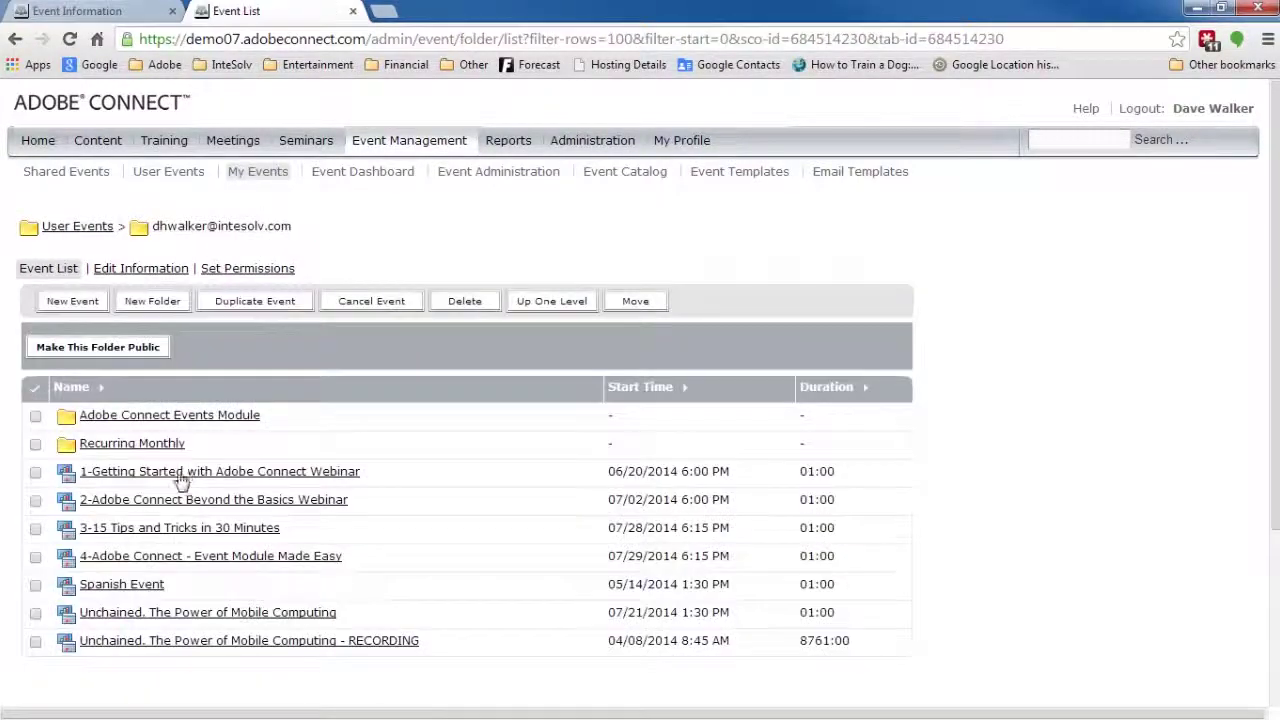
left_click(135, 614)
scroll(589, 488, "down", 2)
scroll(589, 488, "up", 2)
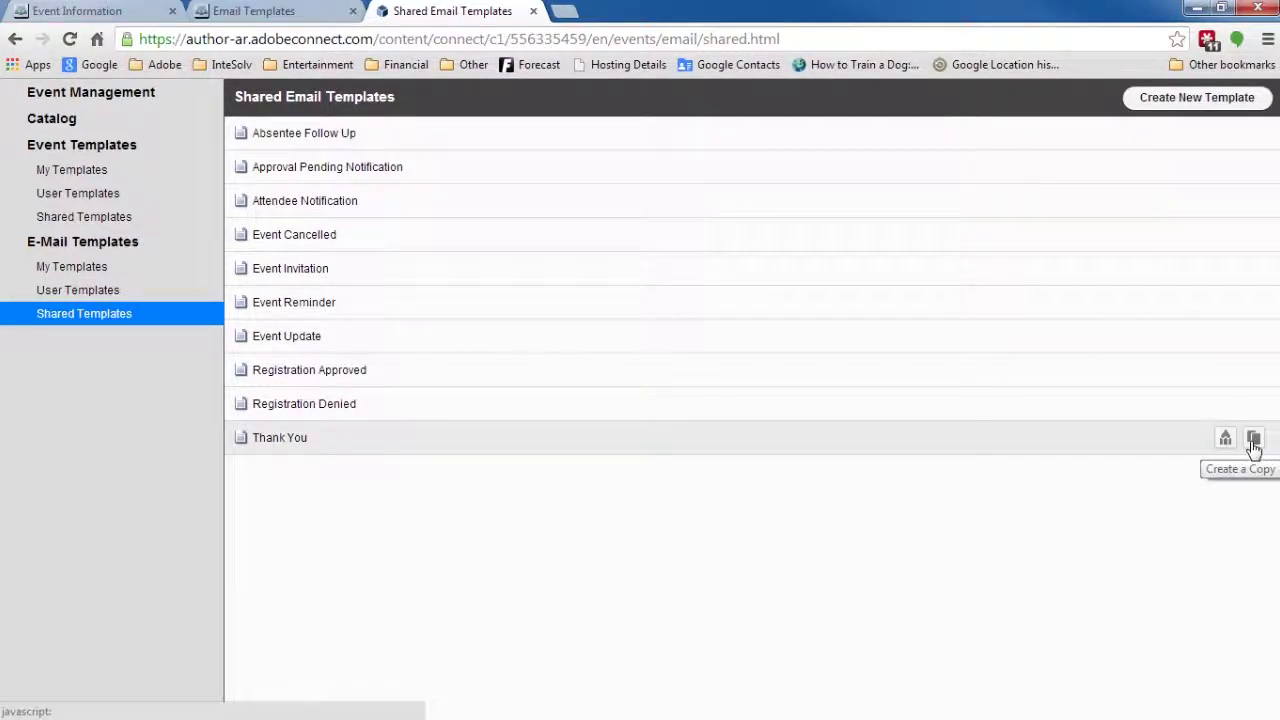
- Make a private copy of the Thank You template named 'Thank You - Link to recording'
left_click(1253, 439)
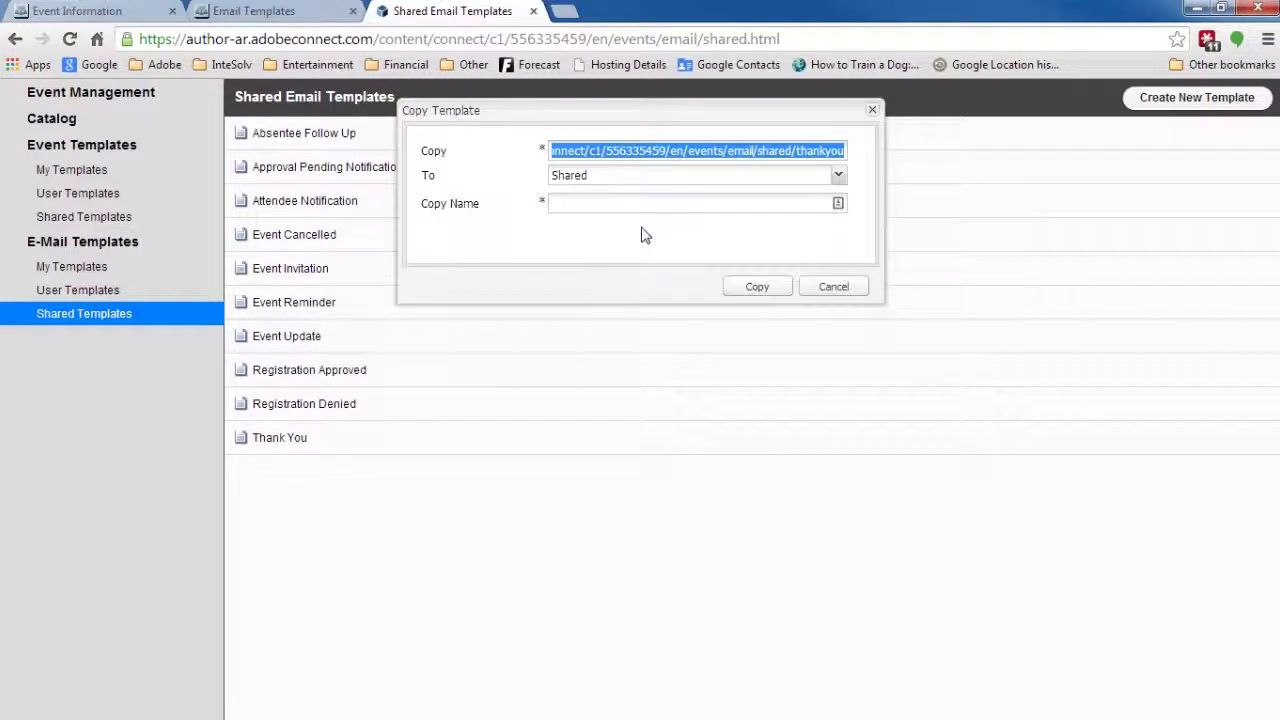
left_click(838, 175)
left_click(580, 214)
left_click(629, 202)
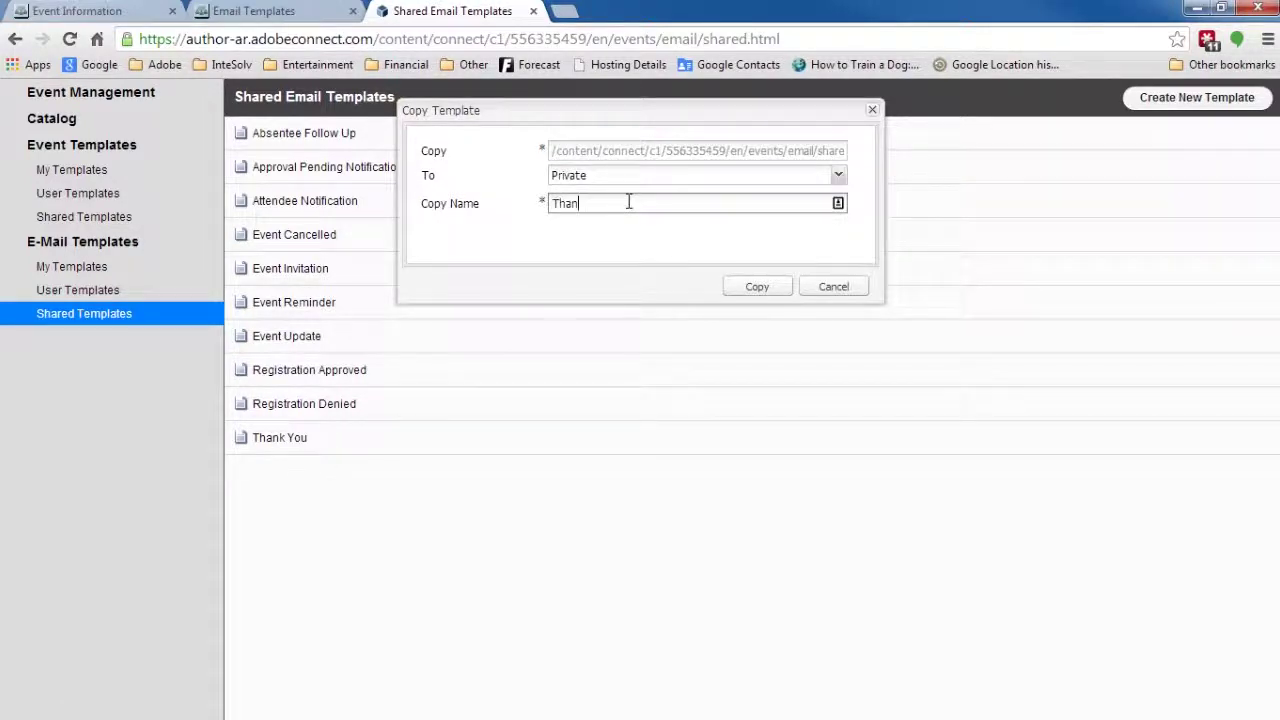
type("- Link to recording")
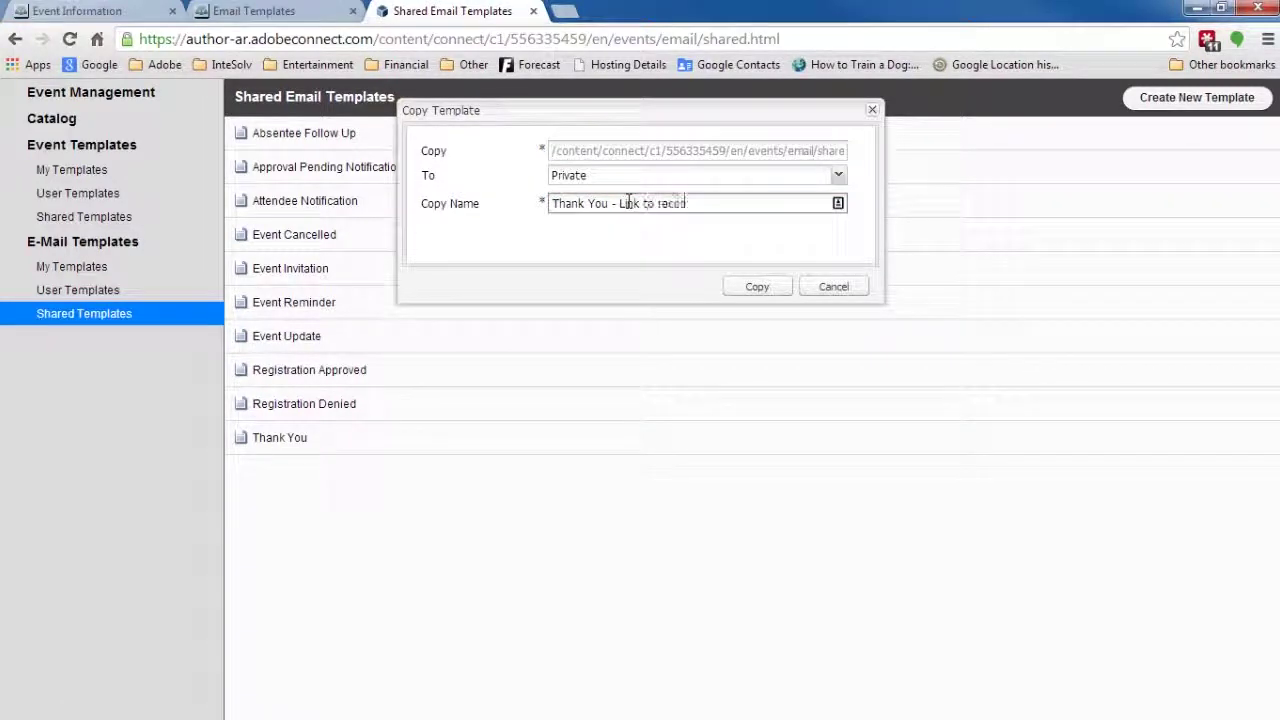
left_click(750, 287)
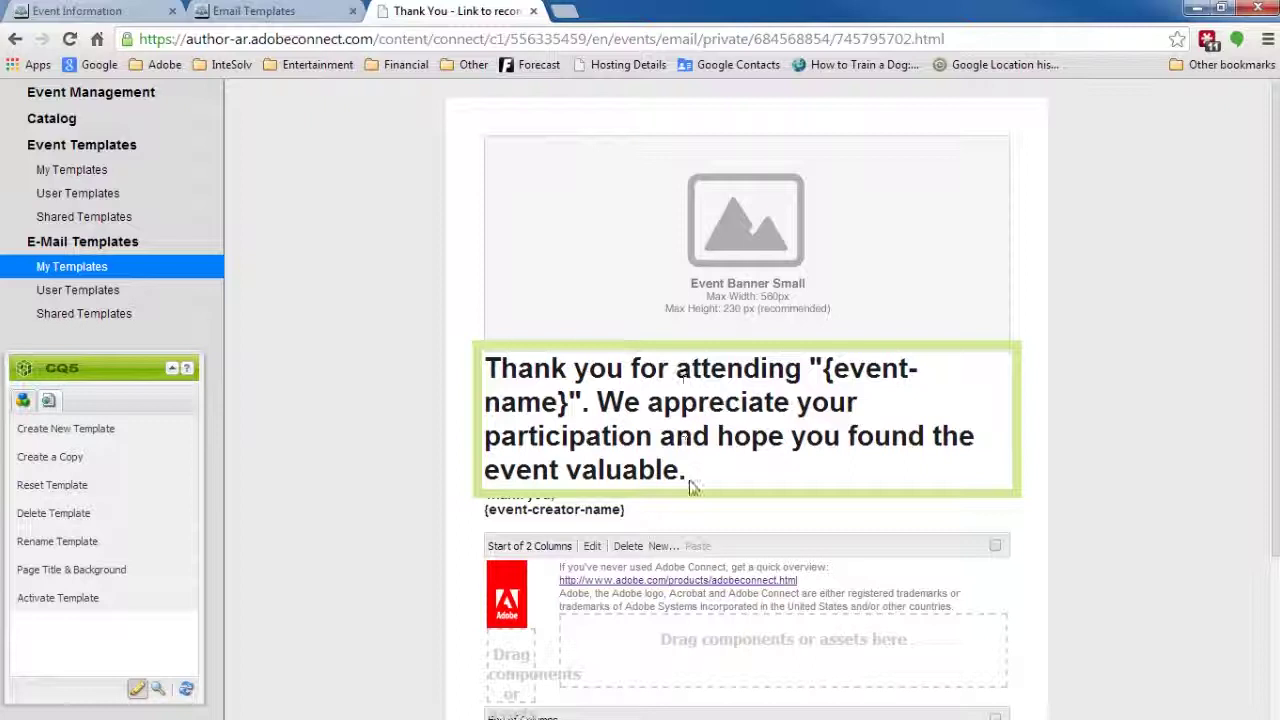
- Add the sentence about reviewing the recording below the thank-you message
right_click(698, 436)
left_click(724, 442)
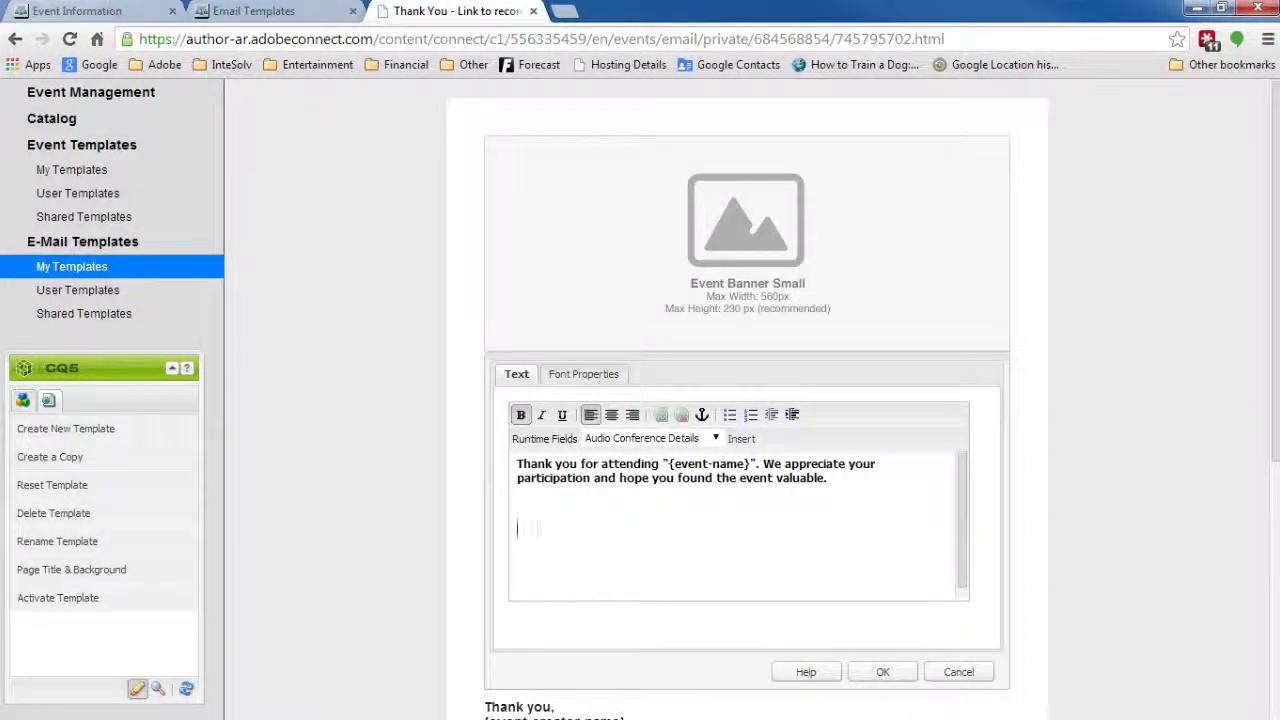
left_click(787, 532)
key("ctrl+v")
left_click_drag(905, 528, 937, 528)
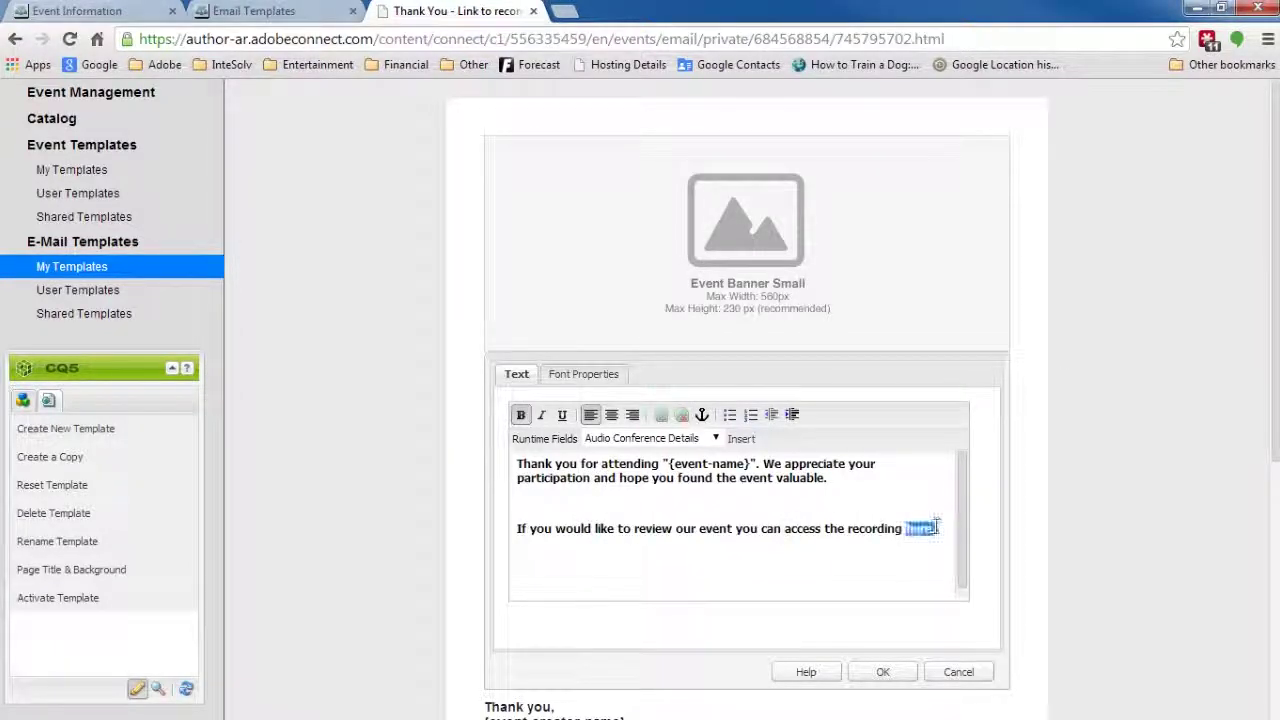
- Hyperlink the word 'here' to the event's registration page URL
left_click(702, 414)
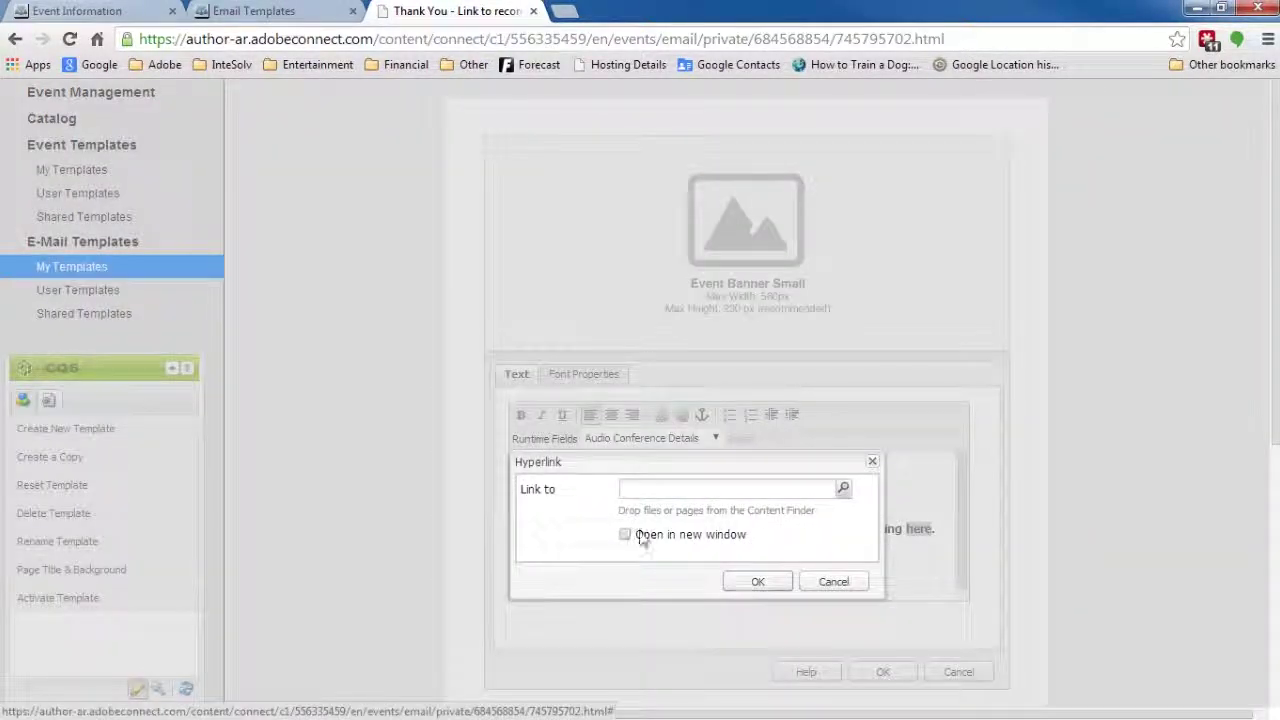
left_click(80, 11)
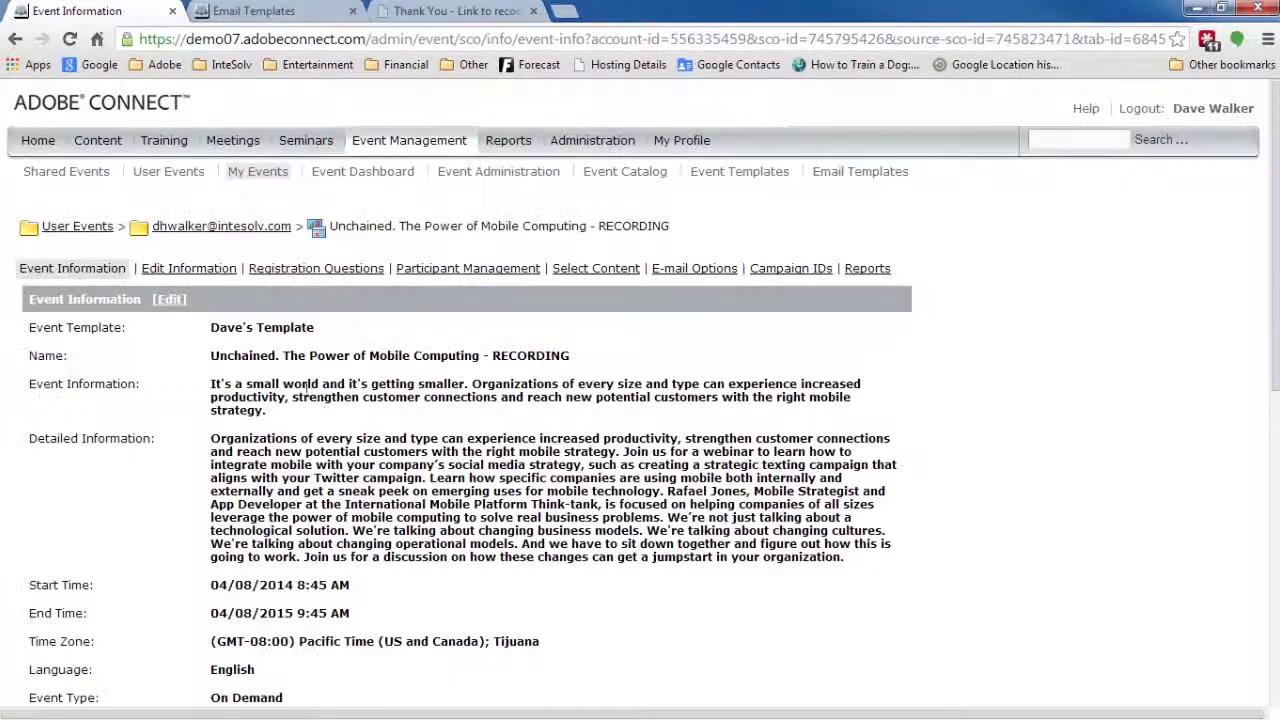
scroll(308, 392, "down", 10)
left_click_drag(682, 408, 229, 416)
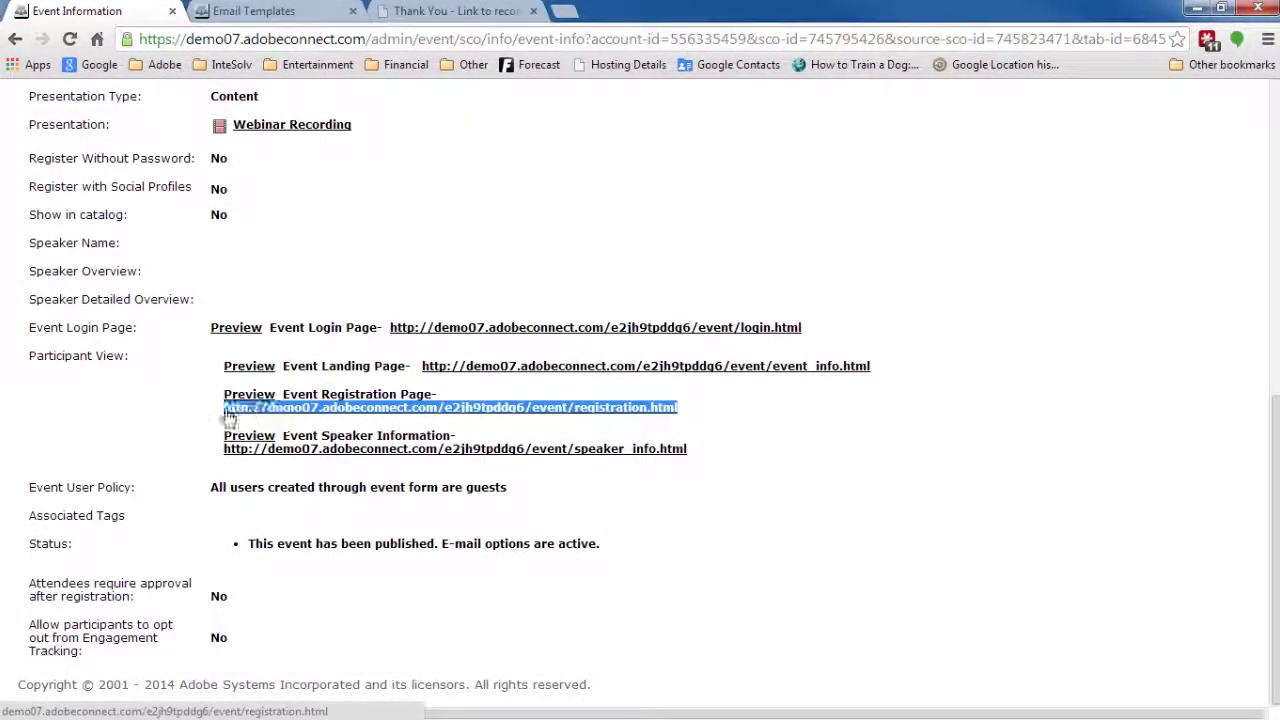
right_click(268, 406)
left_click(348, 532)
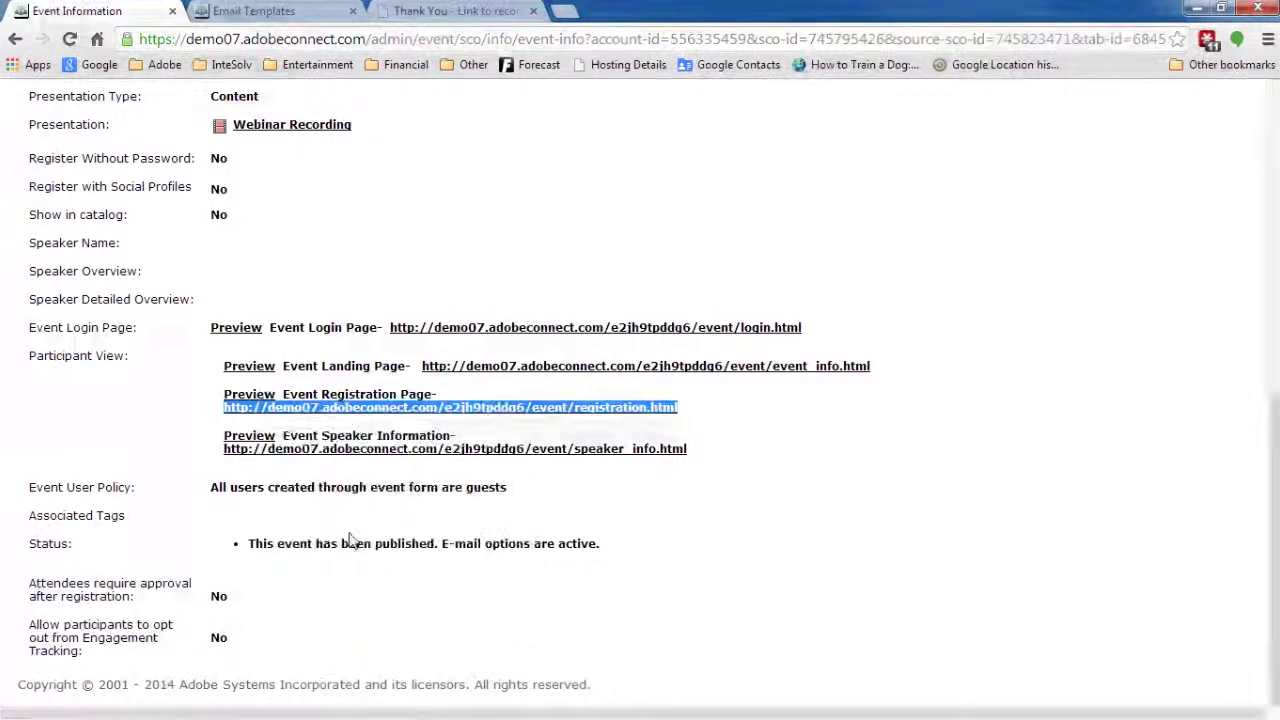
left_click(455, 11)
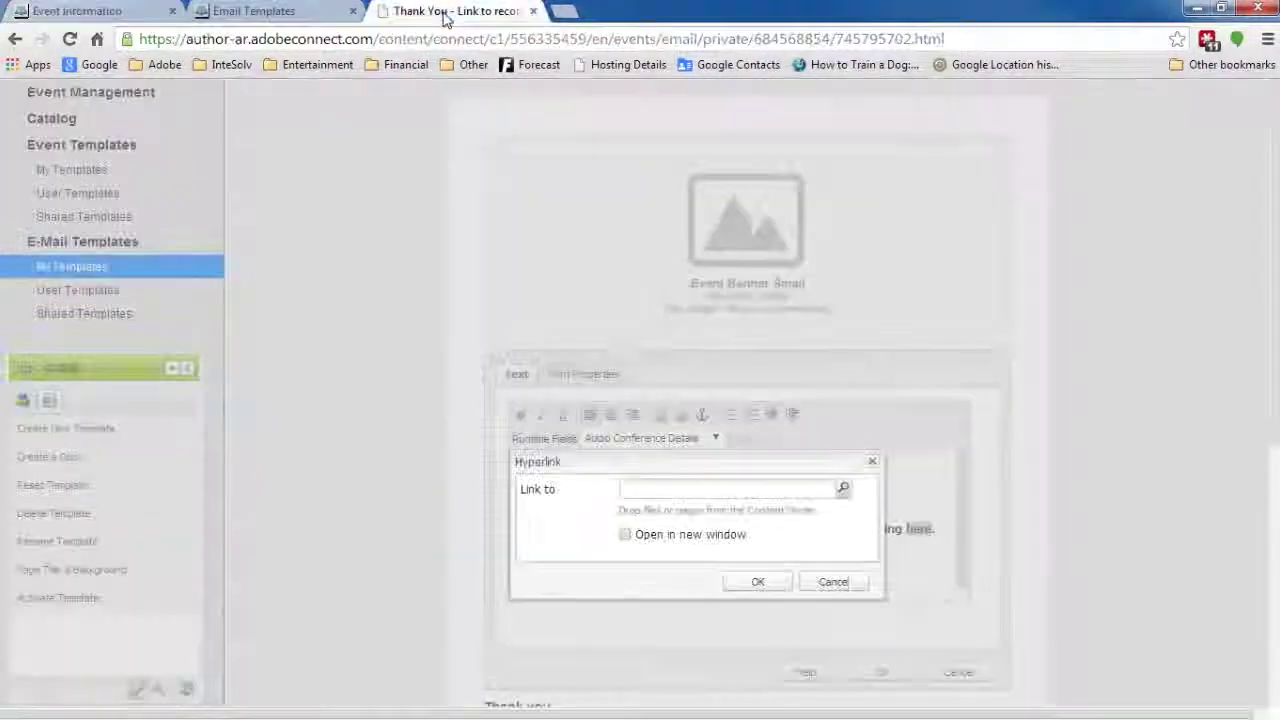
right_click(657, 488)
left_click(712, 277)
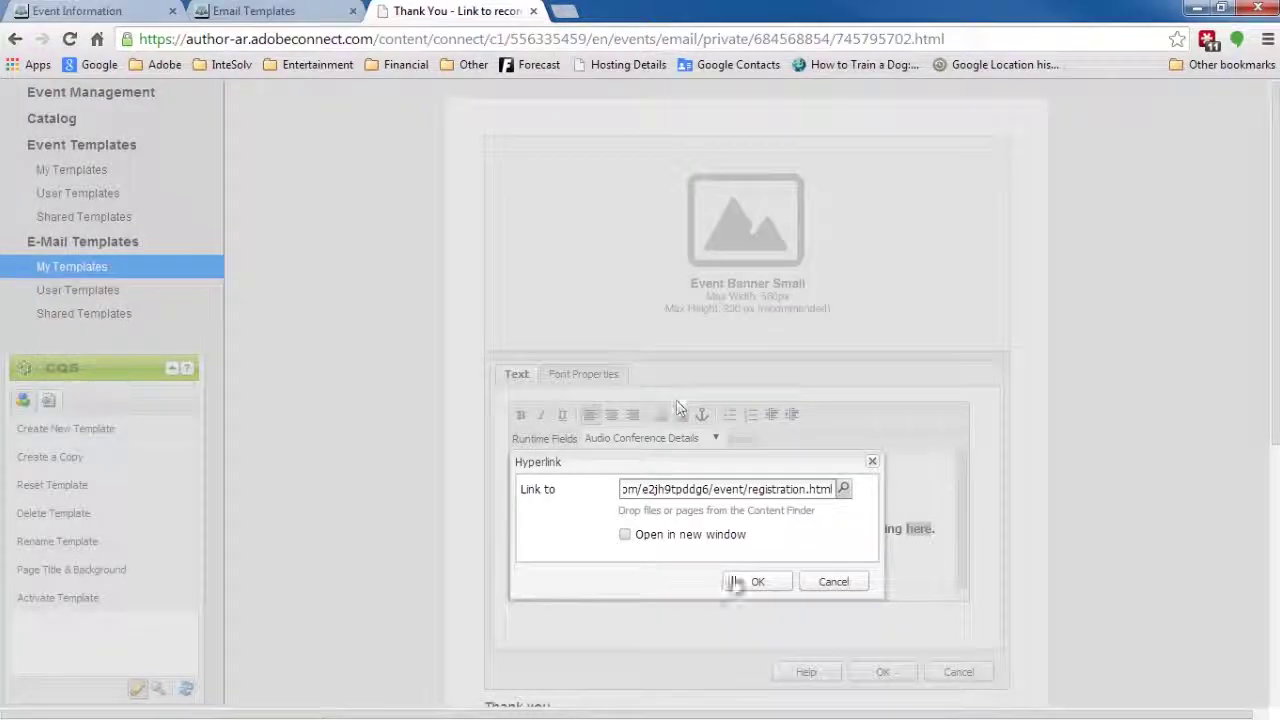
left_click(758, 581)
left_click(924, 573)
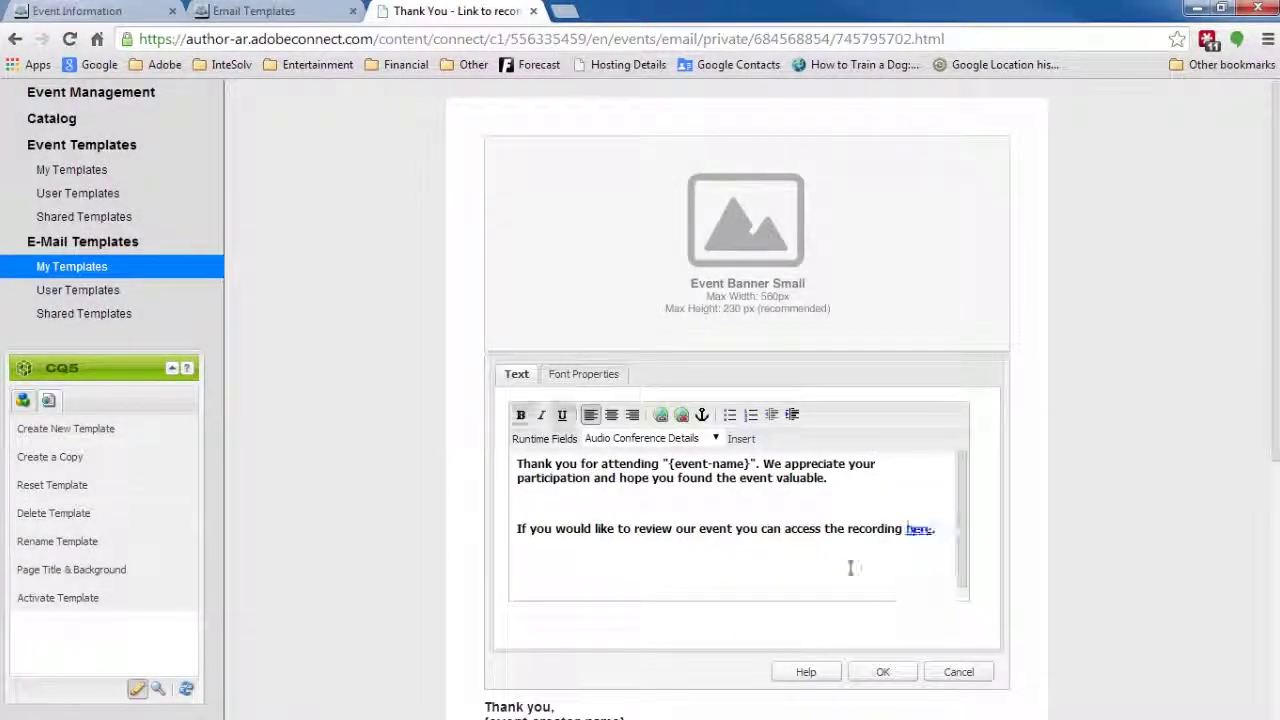
- Save the message text and activate the template
left_click(883, 672)
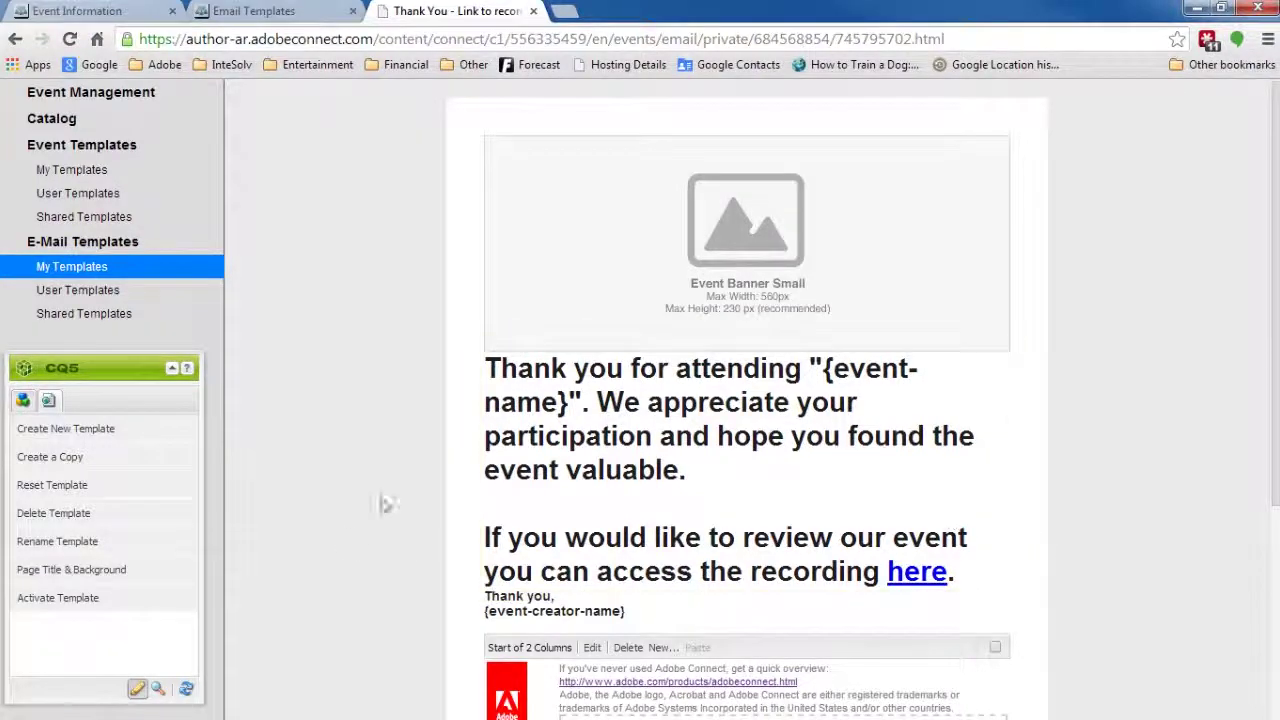
left_click(75, 598)
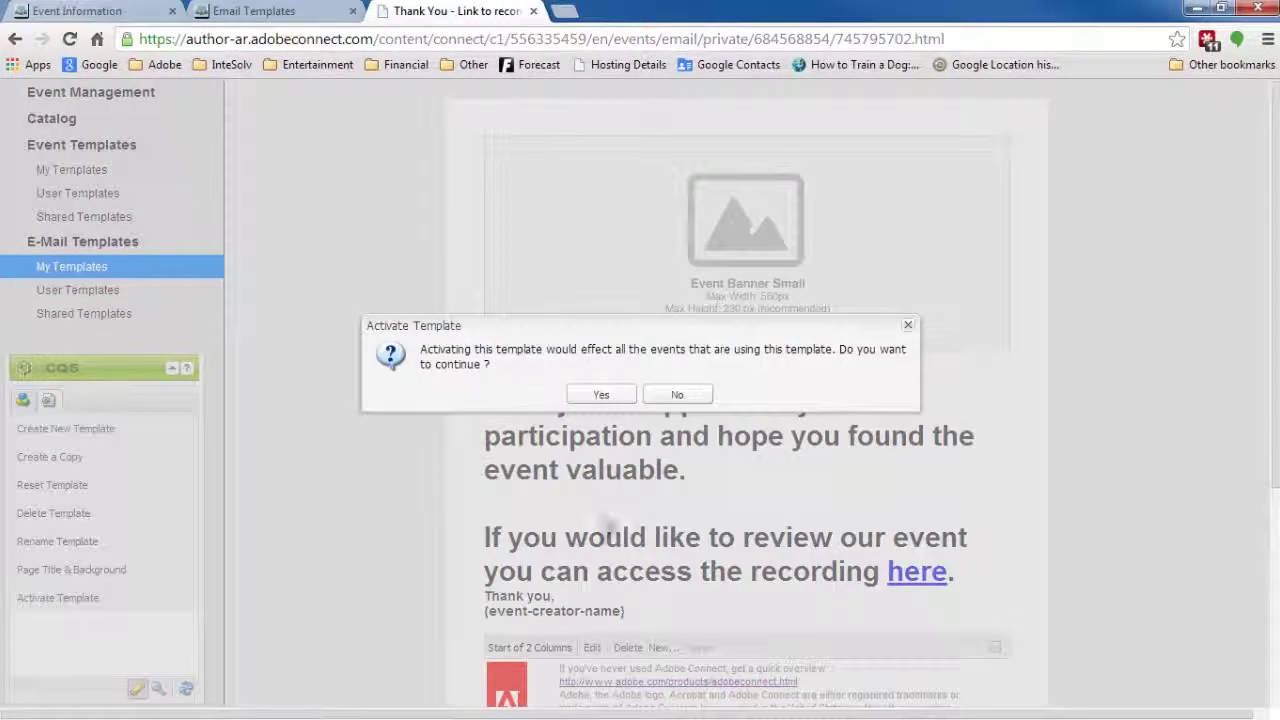
left_click(616, 394)
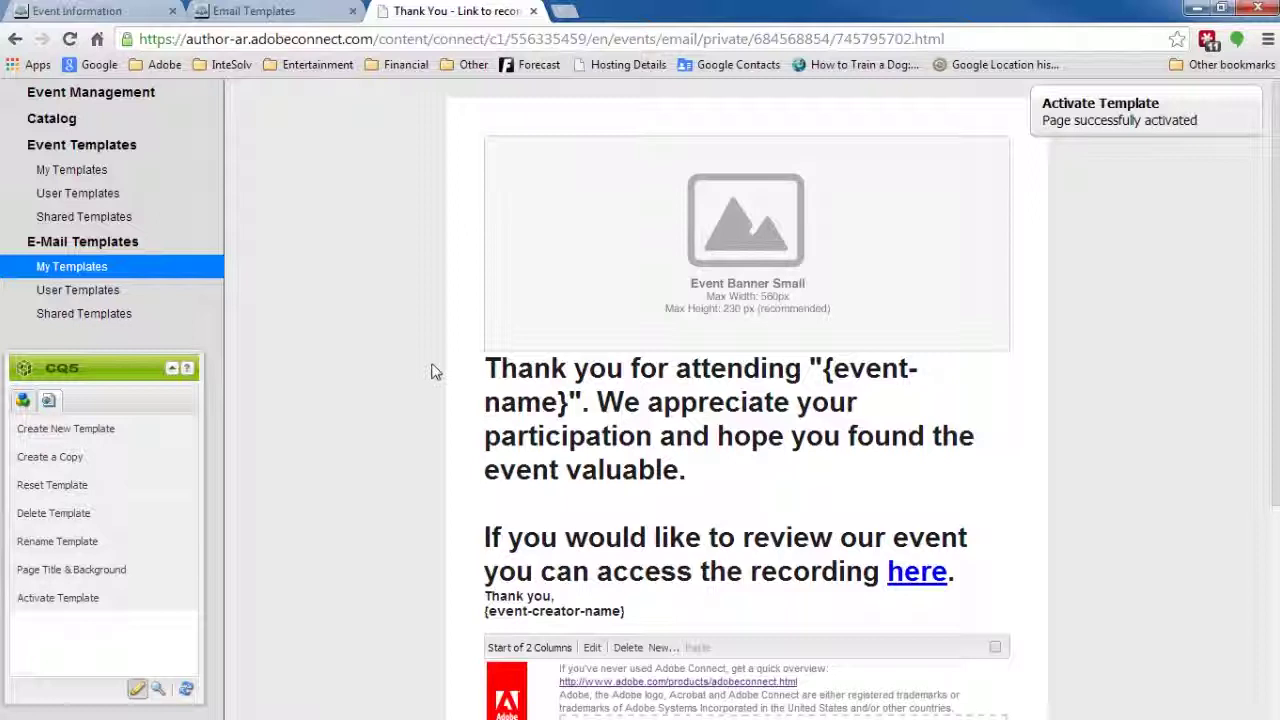
left_click(76, 314)
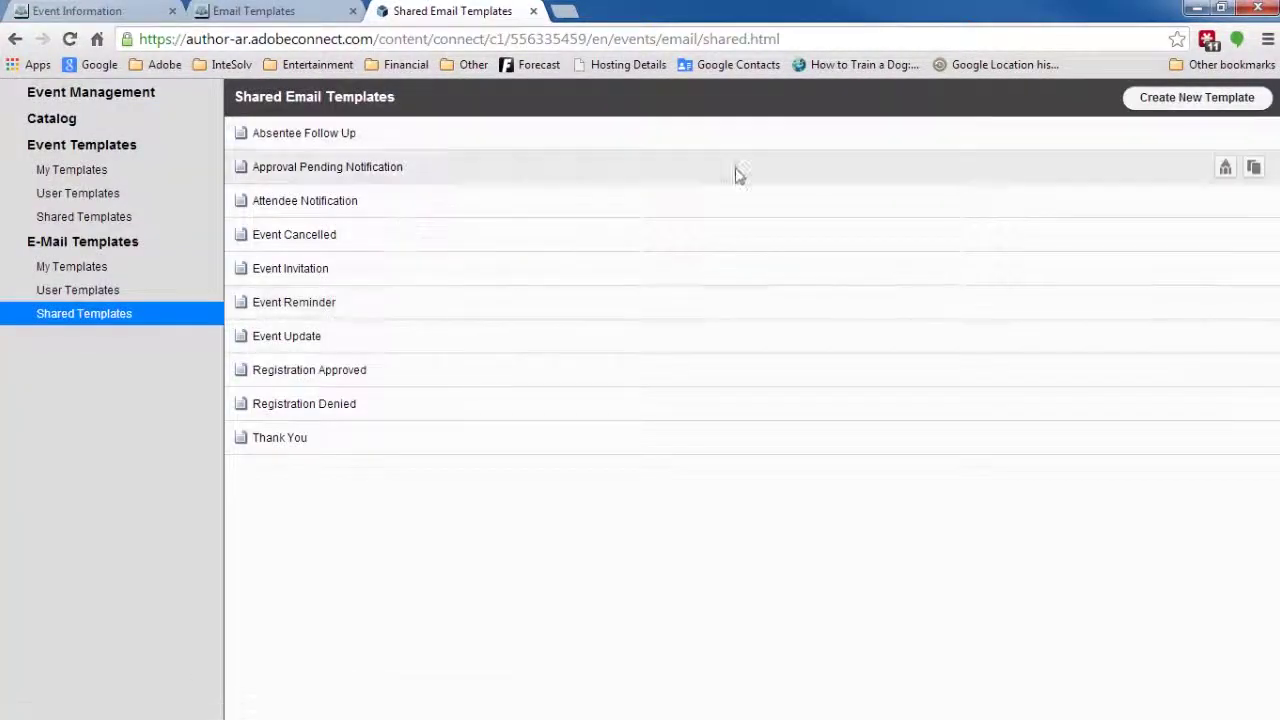
- Make a private copy of Absentee Follow Up named 'Absentee Follow Up - Link to Recording'
left_click(1253, 133)
left_click(838, 175)
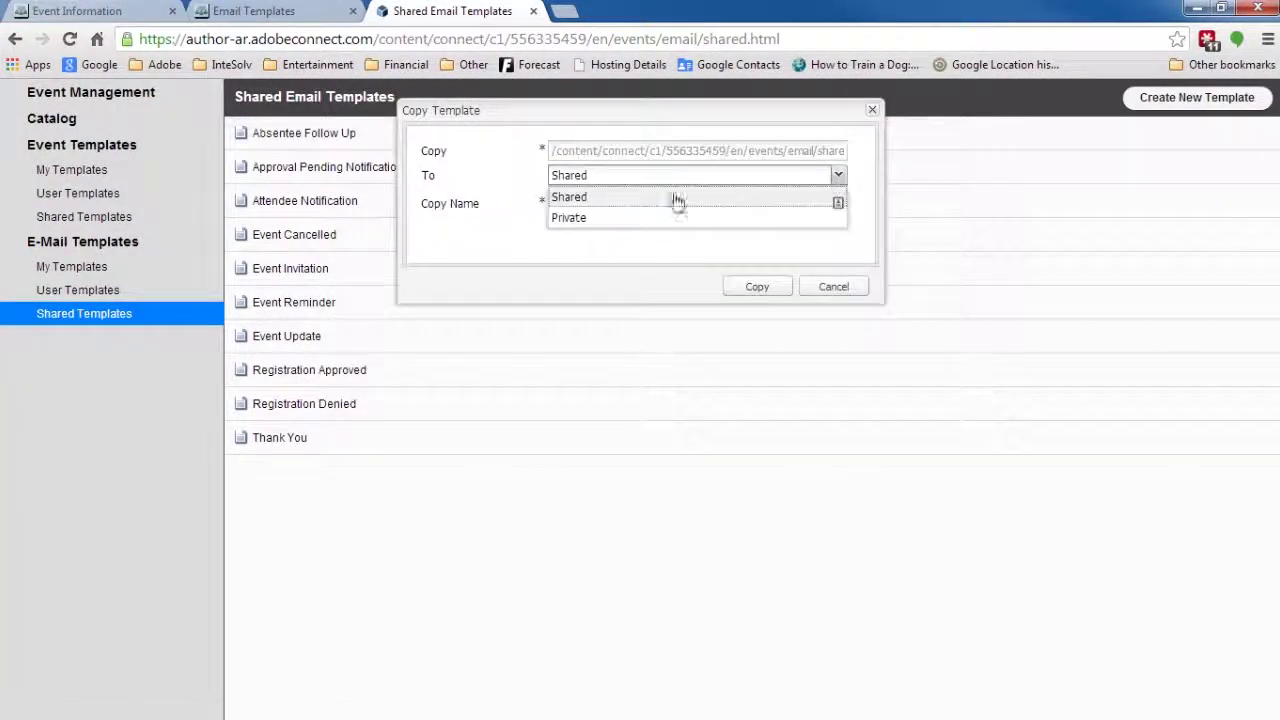
left_click(655, 217)
left_click(649, 206)
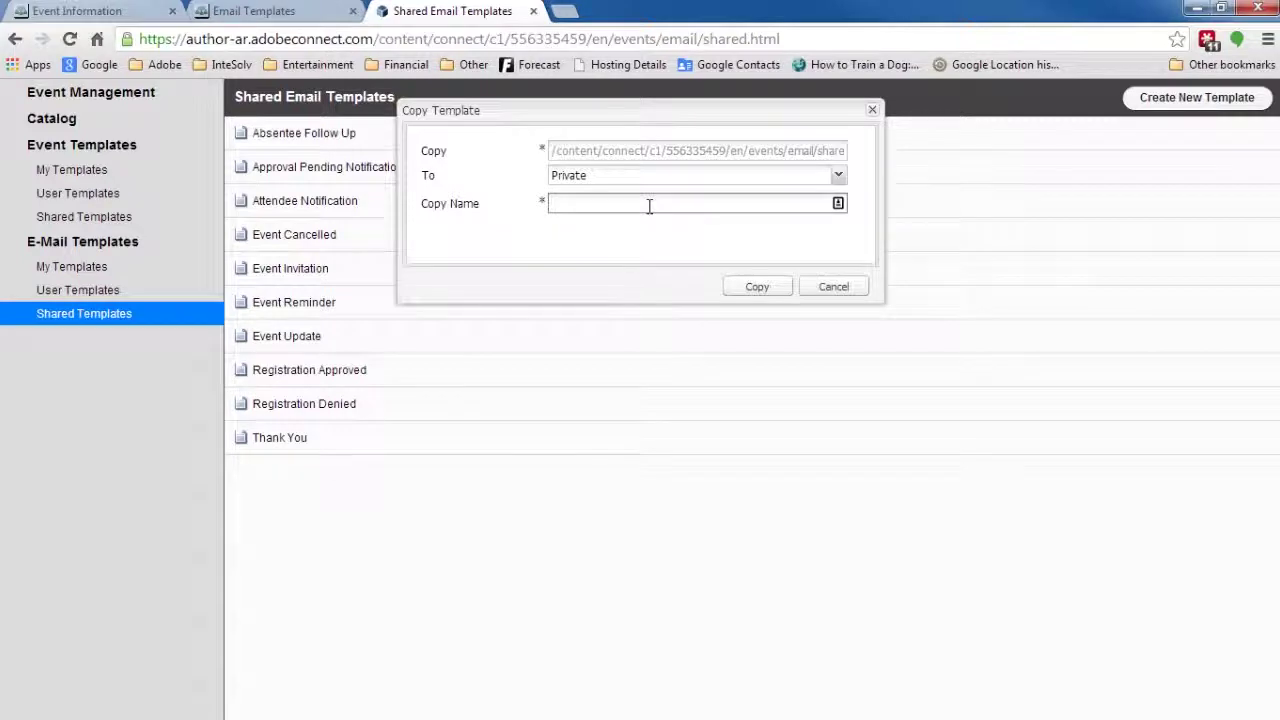
type("Absentee Follow")
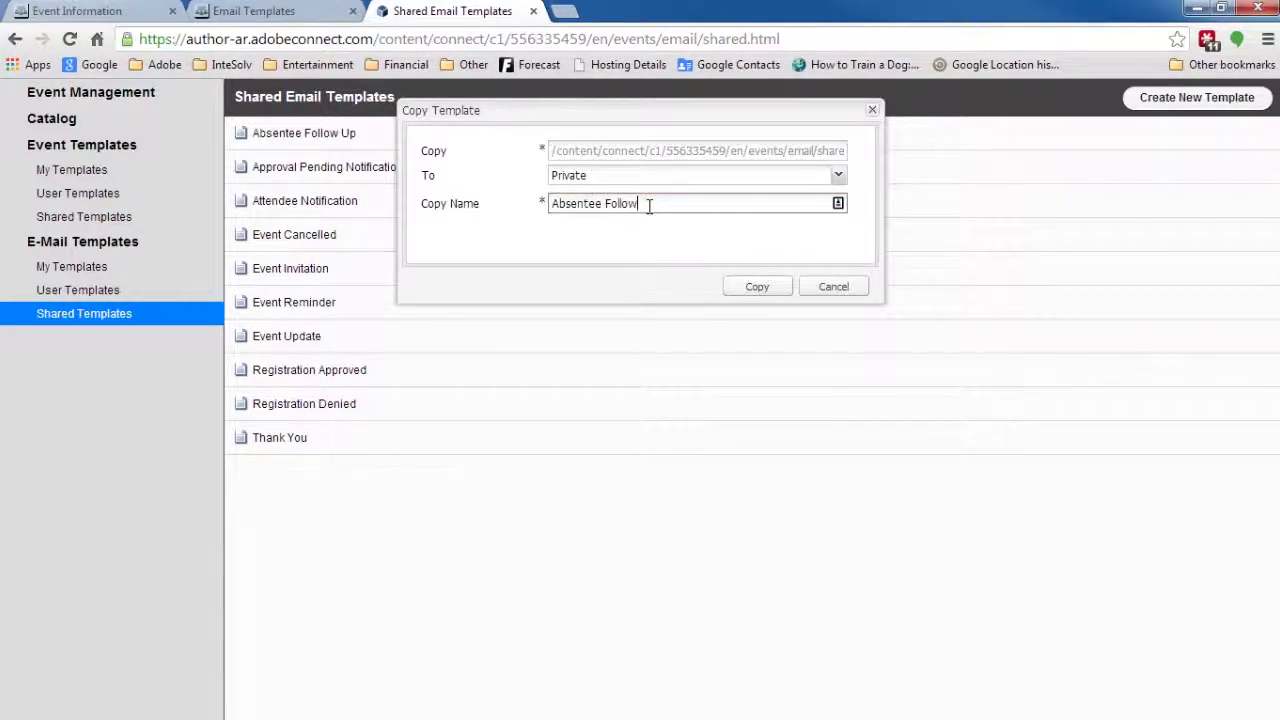
type(" Up - Link to Recording")
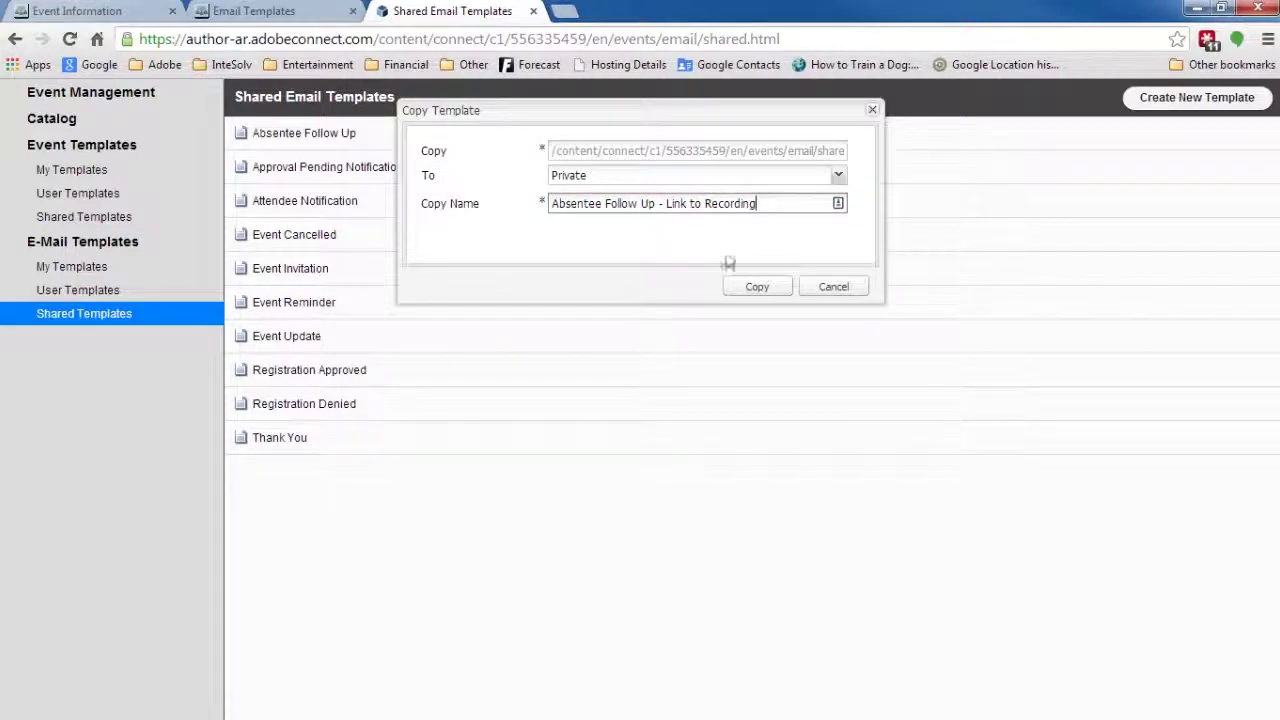
left_click(762, 290)
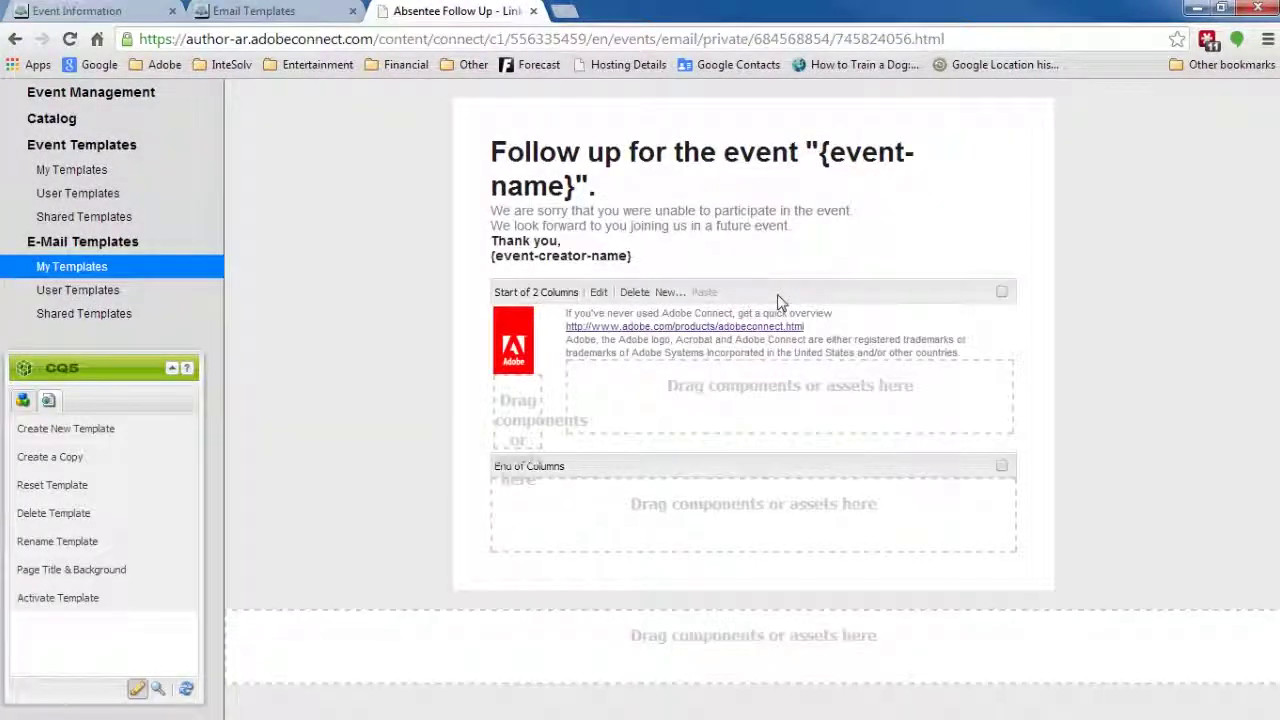
- Add the sentence about viewing the recording and link its 'here' to the registration URL
double_click(708, 215)
left_click(708, 342)
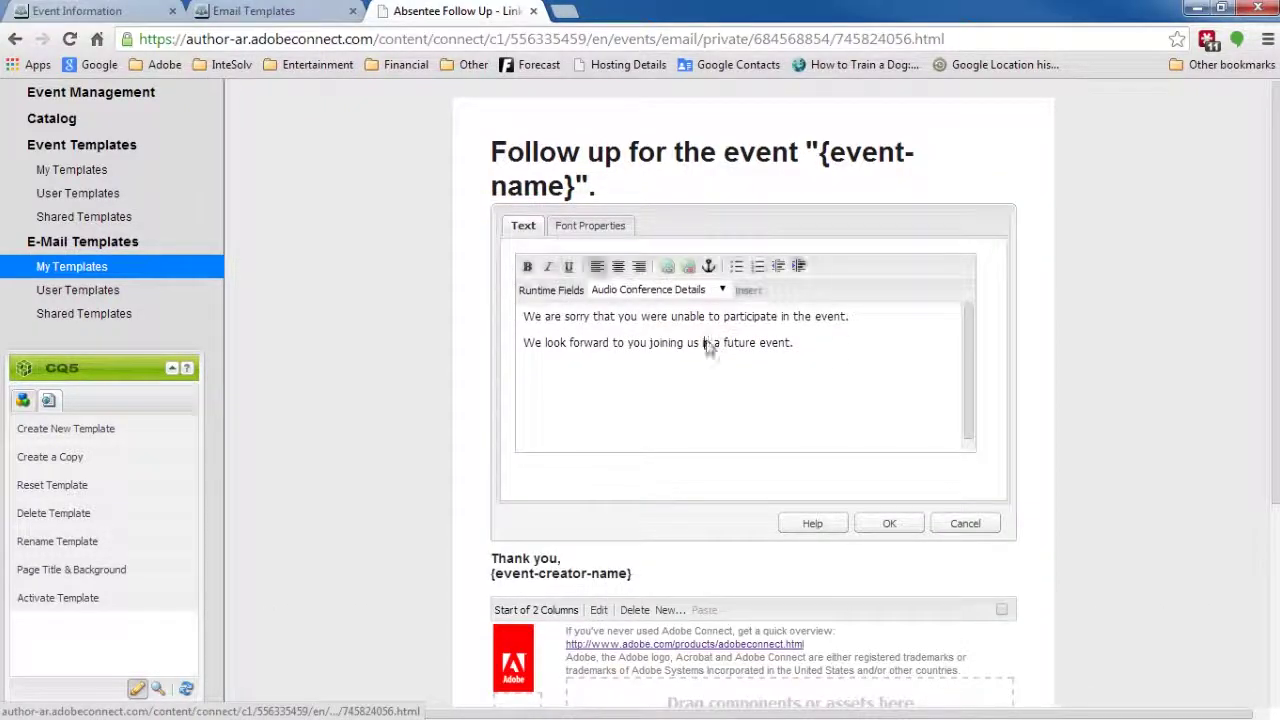
left_click(843, 350)
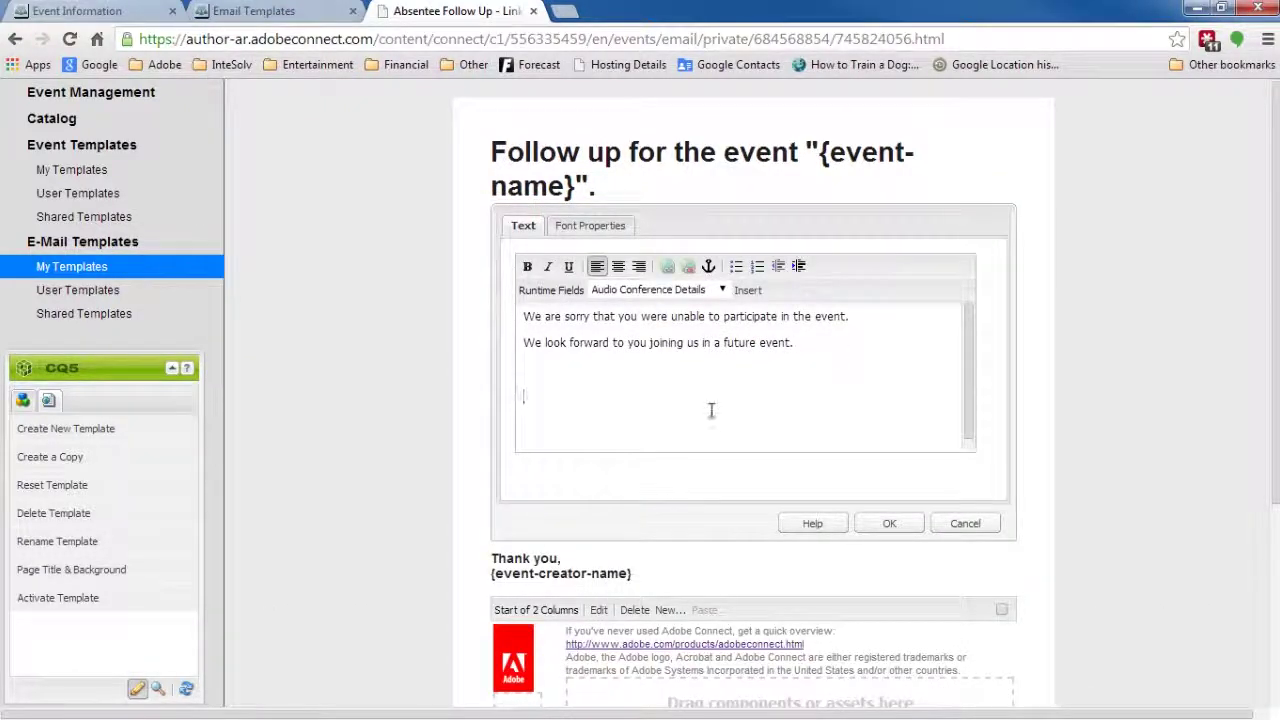
key("ctrl+v")
double_click(872, 394)
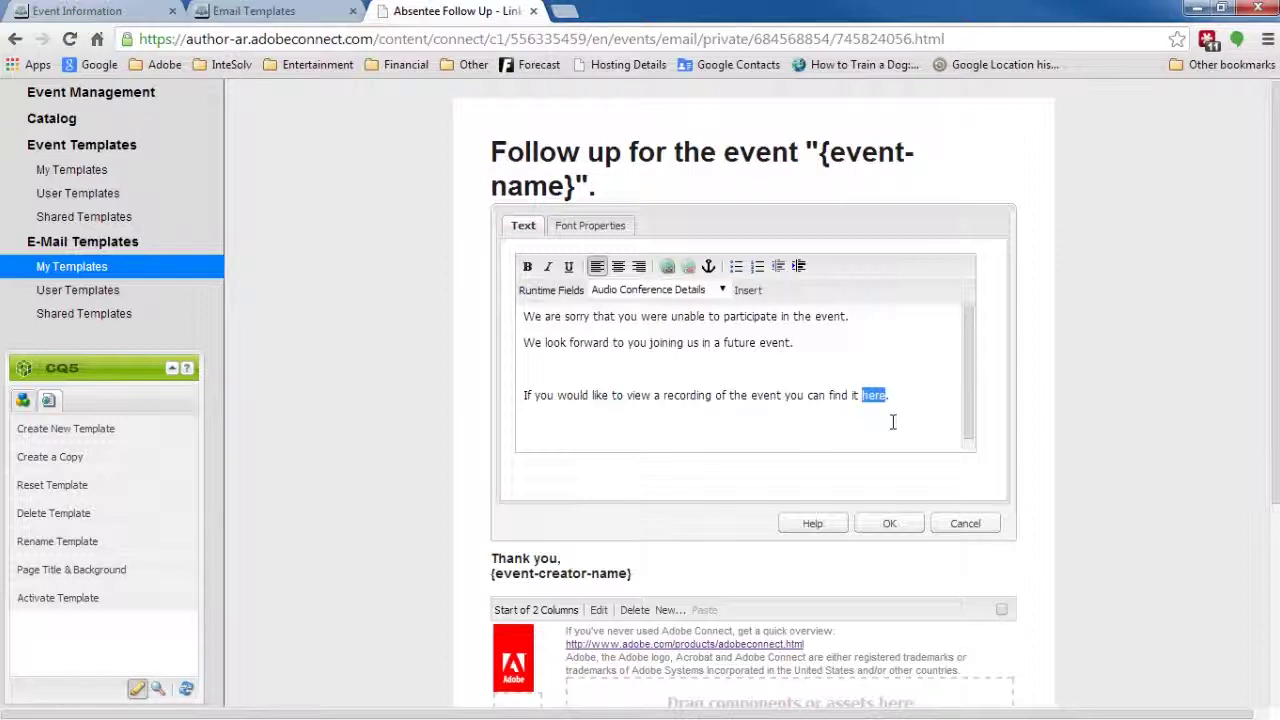
left_click(667, 268)
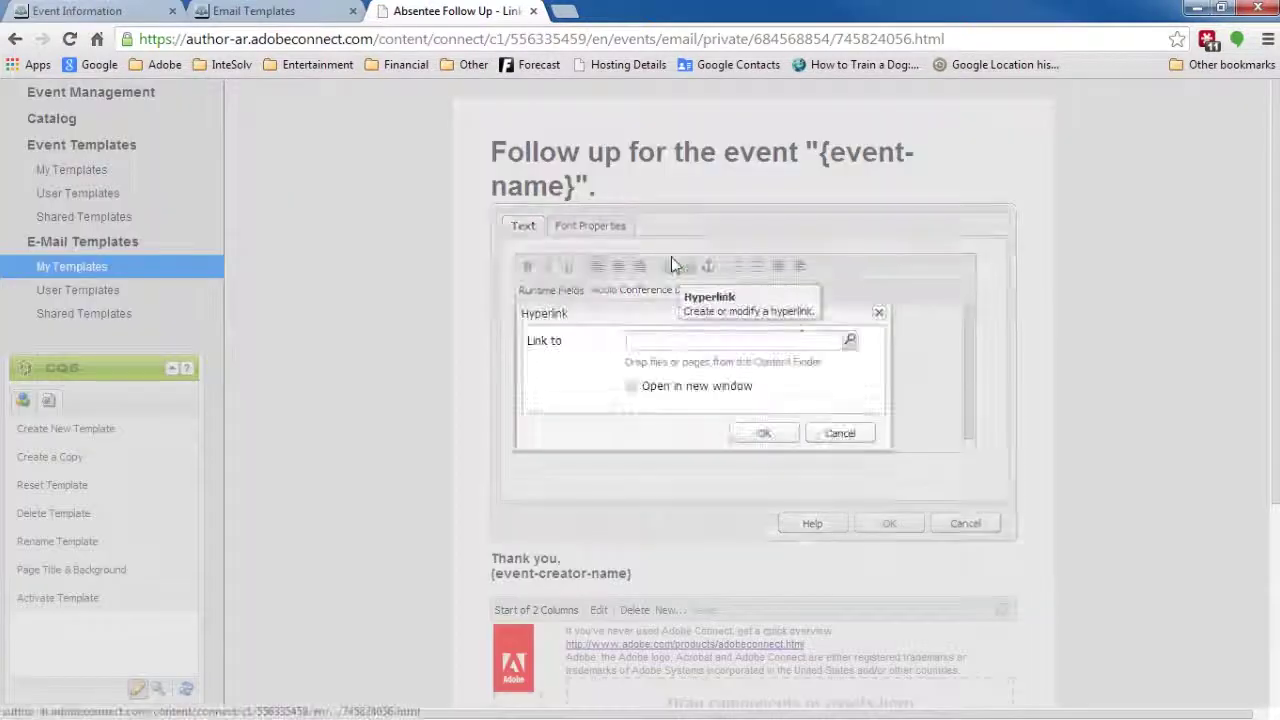
right_click(758, 342)
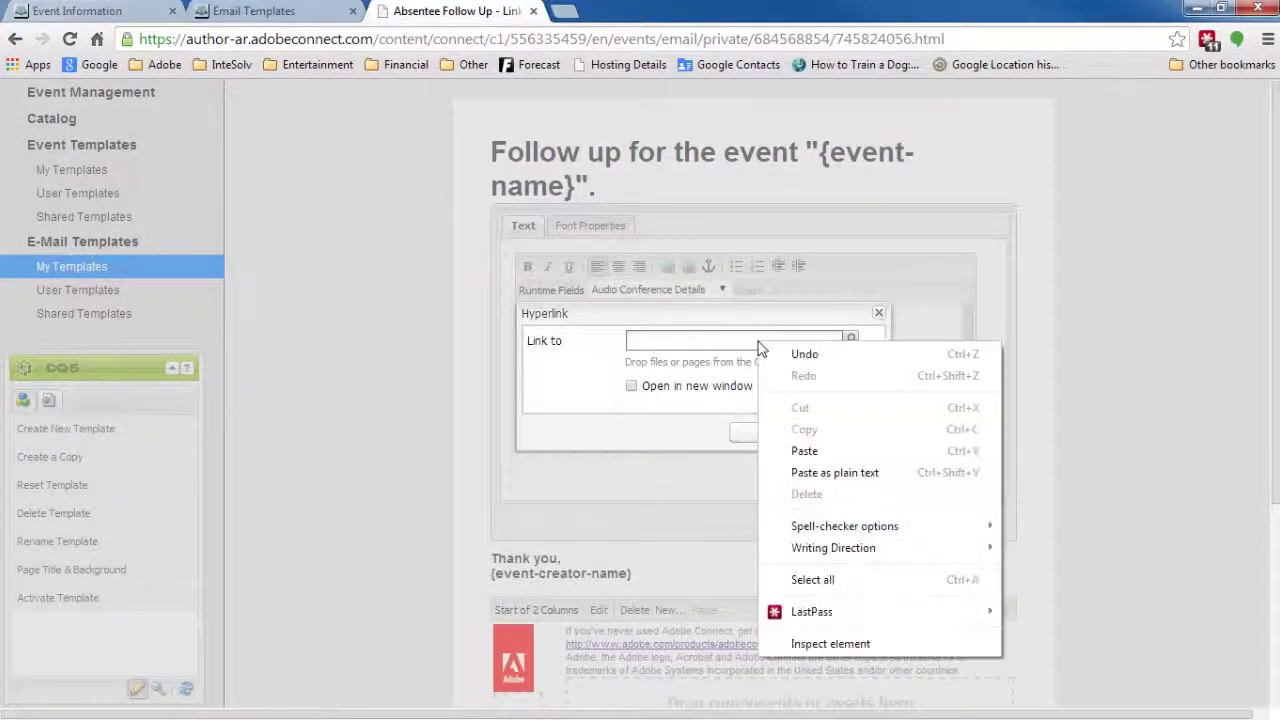
left_click(835, 472)
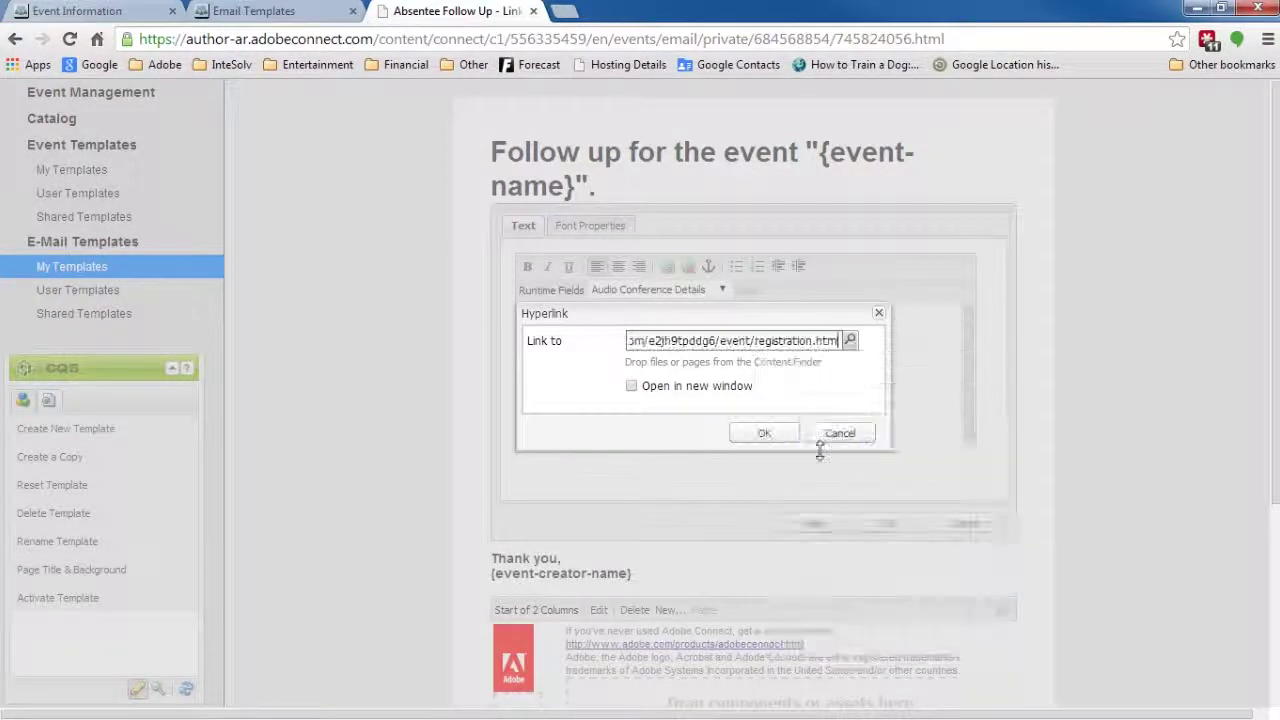
left_click(767, 434)
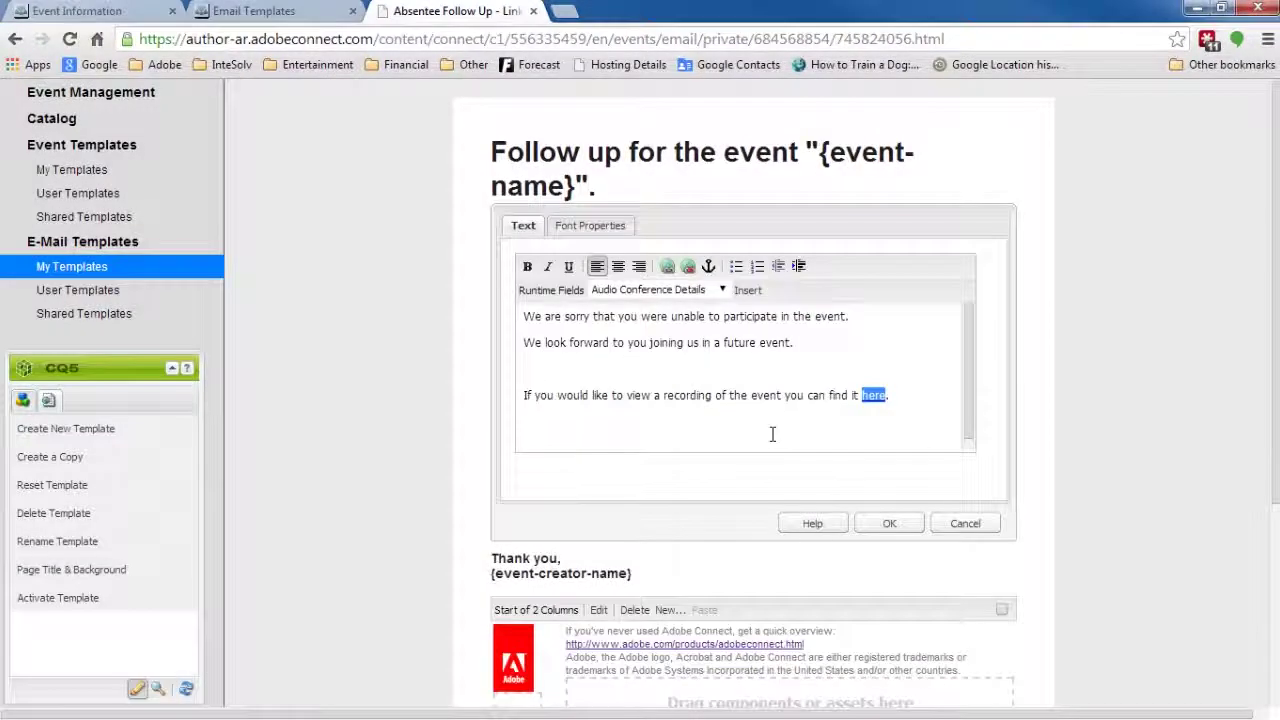
left_click(896, 436)
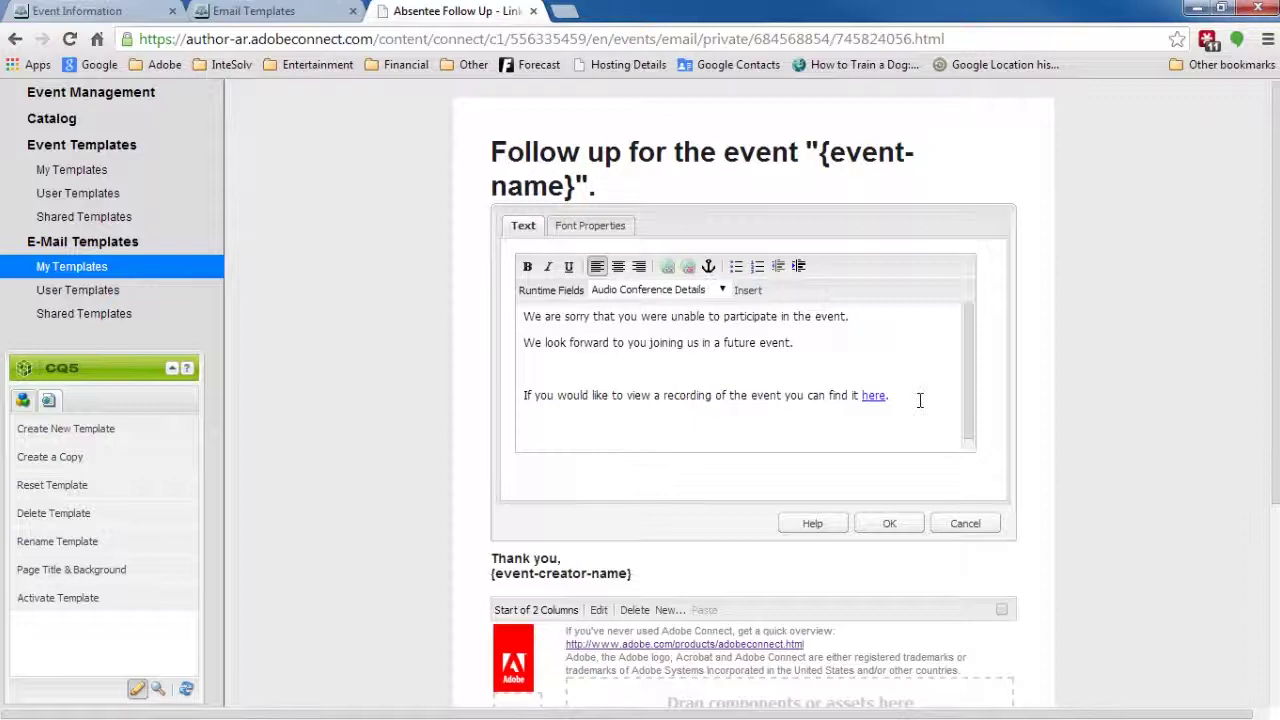
- Save the e-mail text, activate the template, and close the editor
left_click(903, 530)
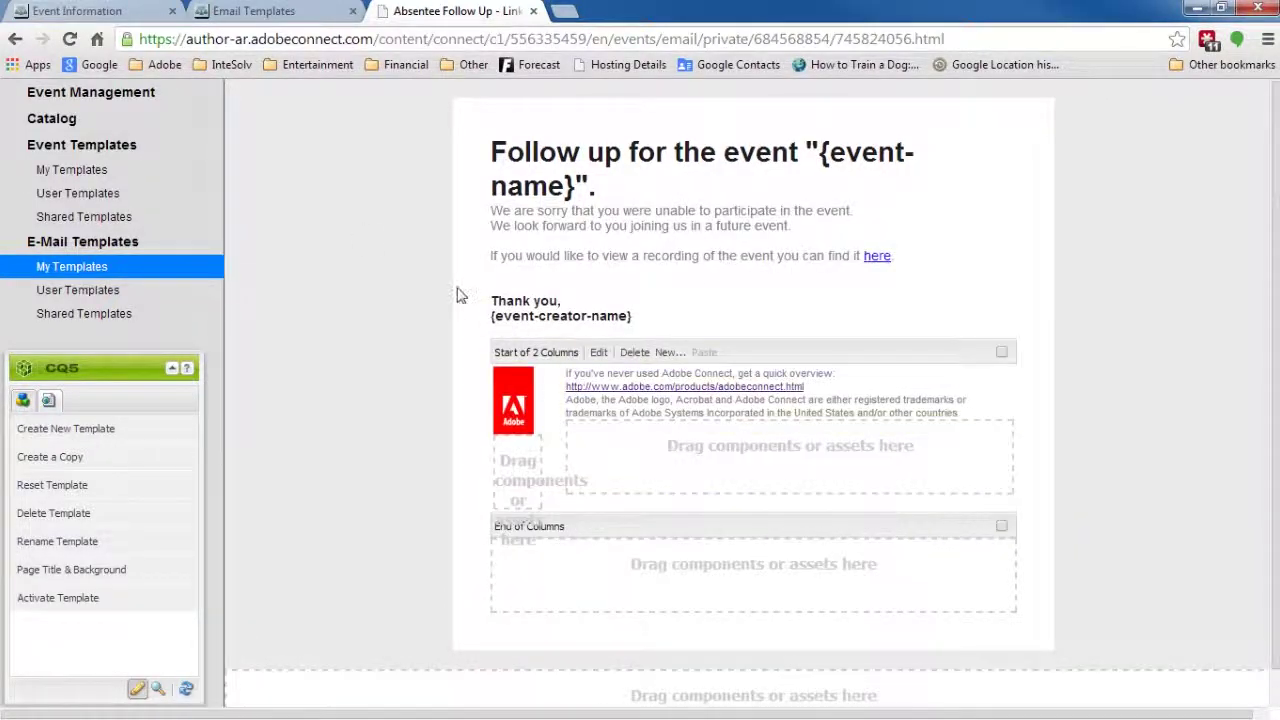
left_click(62, 598)
left_click(603, 396)
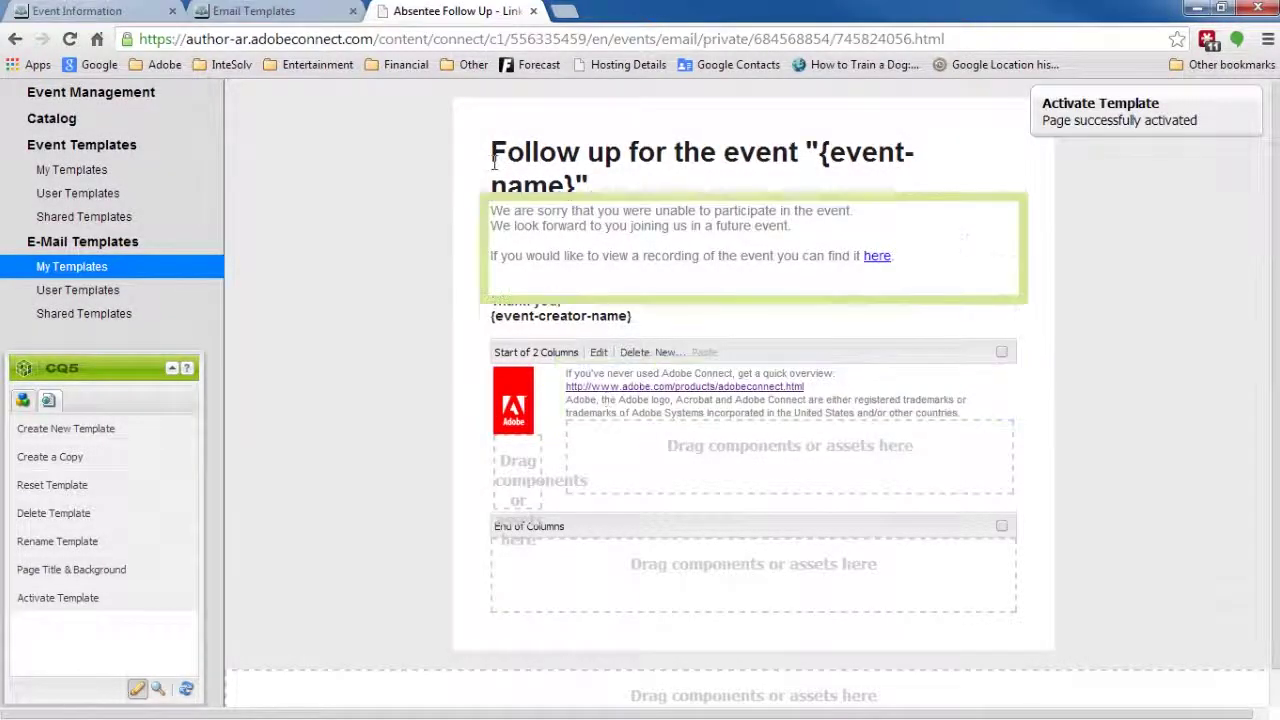
left_click(535, 11)
- Assign 'Absentee Follow Up - Link to Recording' and 'Thank You - Link to recording' in E-mail Options, then save
left_click(230, 613)
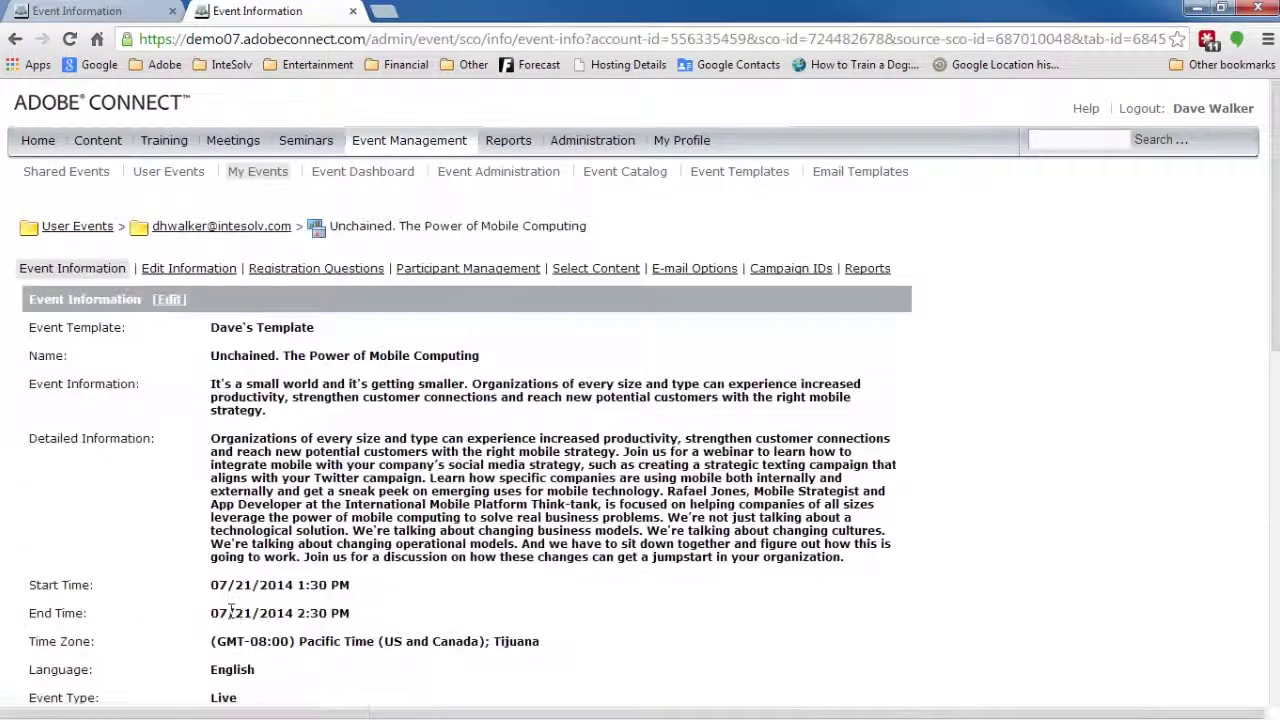
left_click(716, 270)
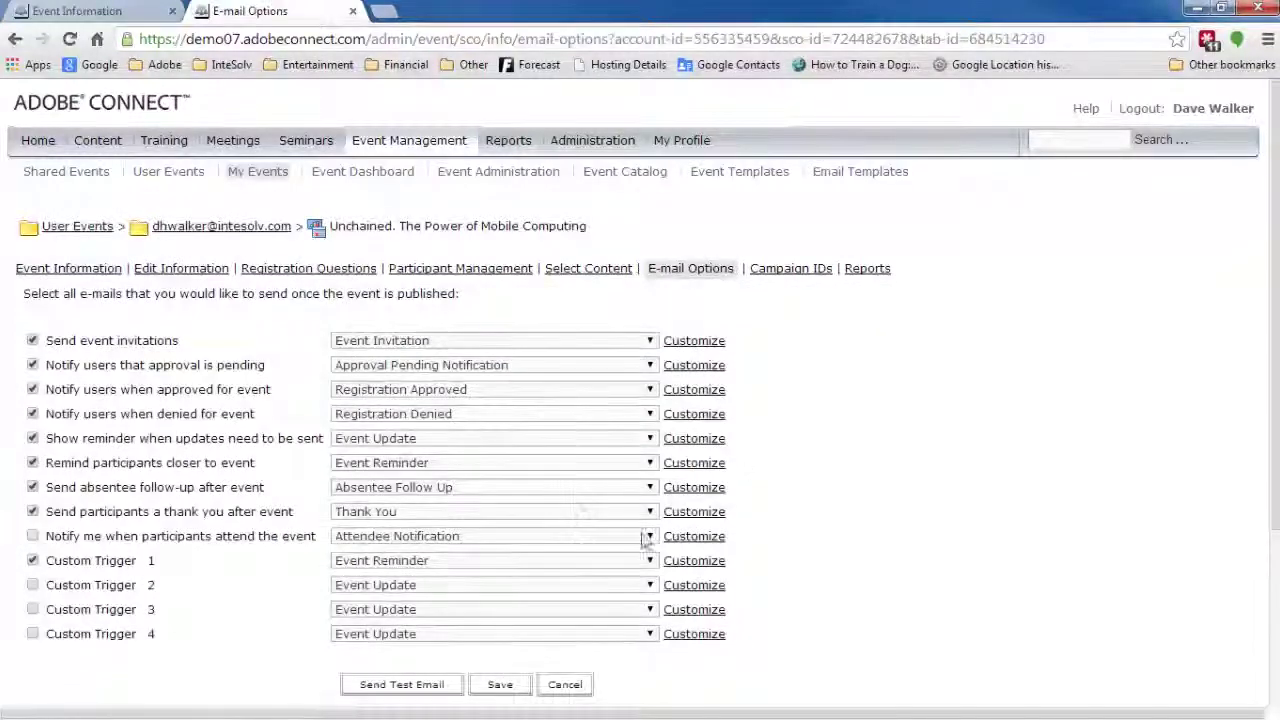
left_click(650, 487)
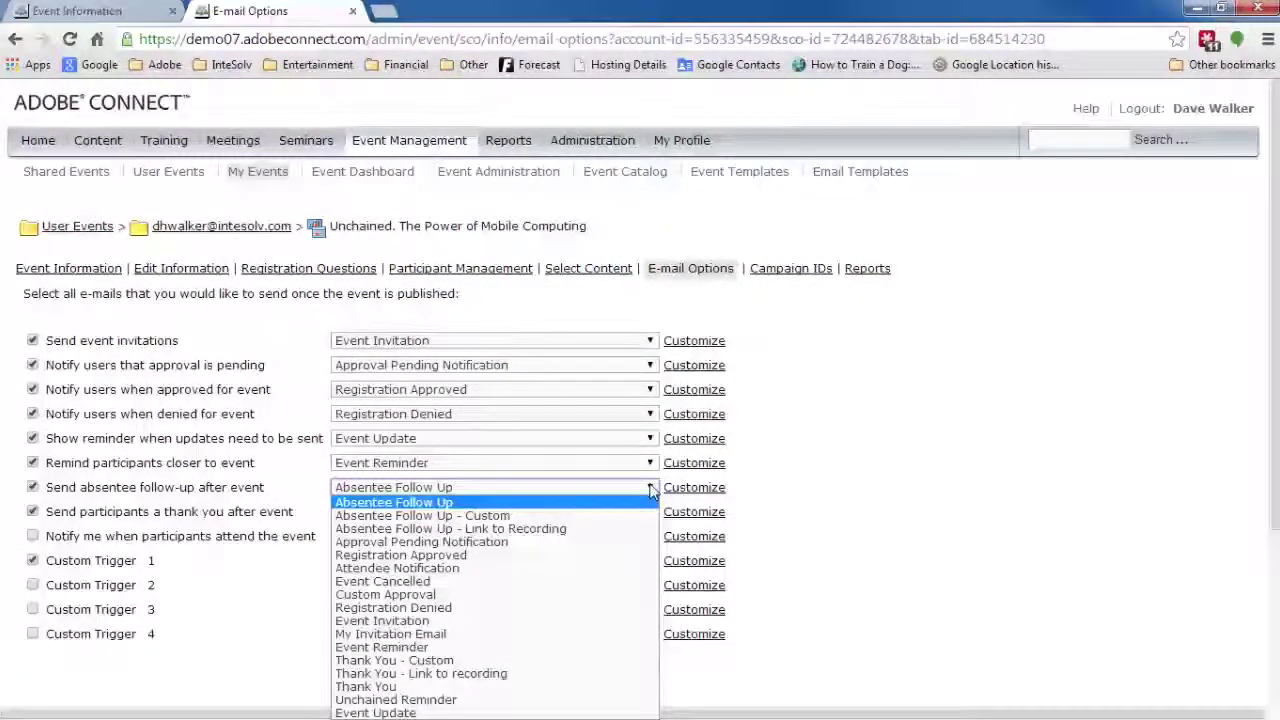
scroll(637, 505, "down", 2)
left_click(650, 299)
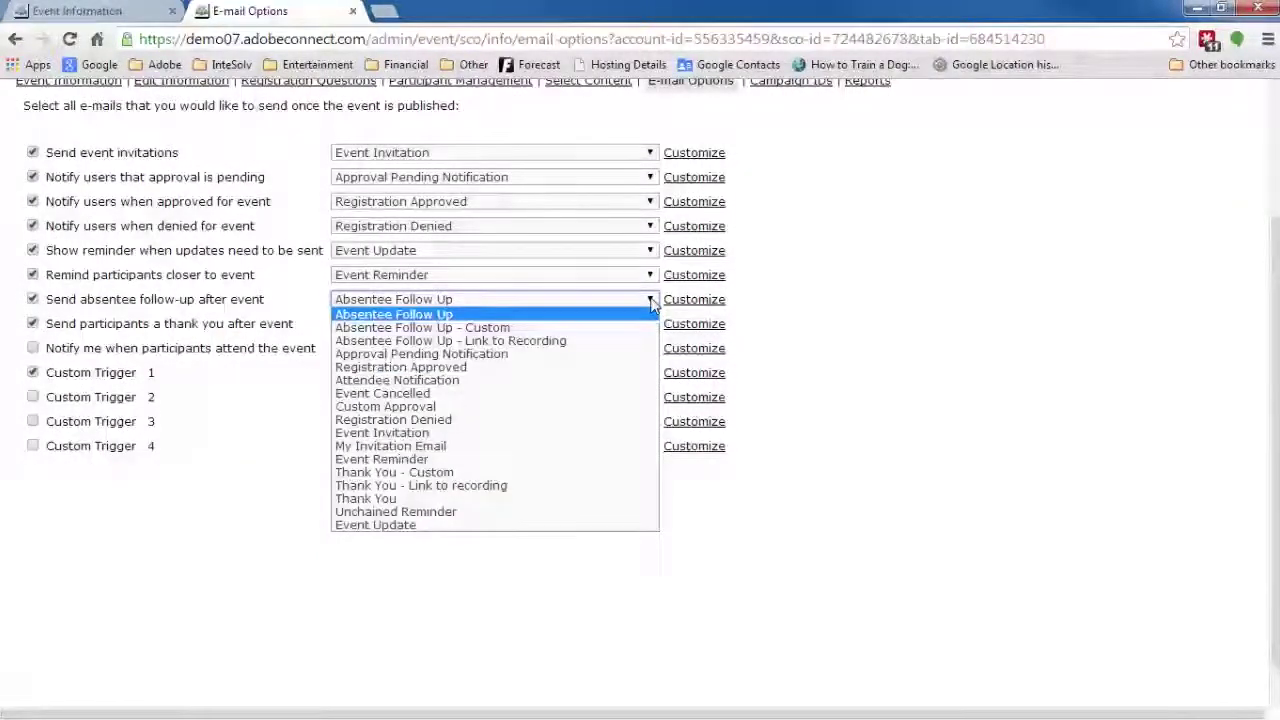
left_click(615, 343)
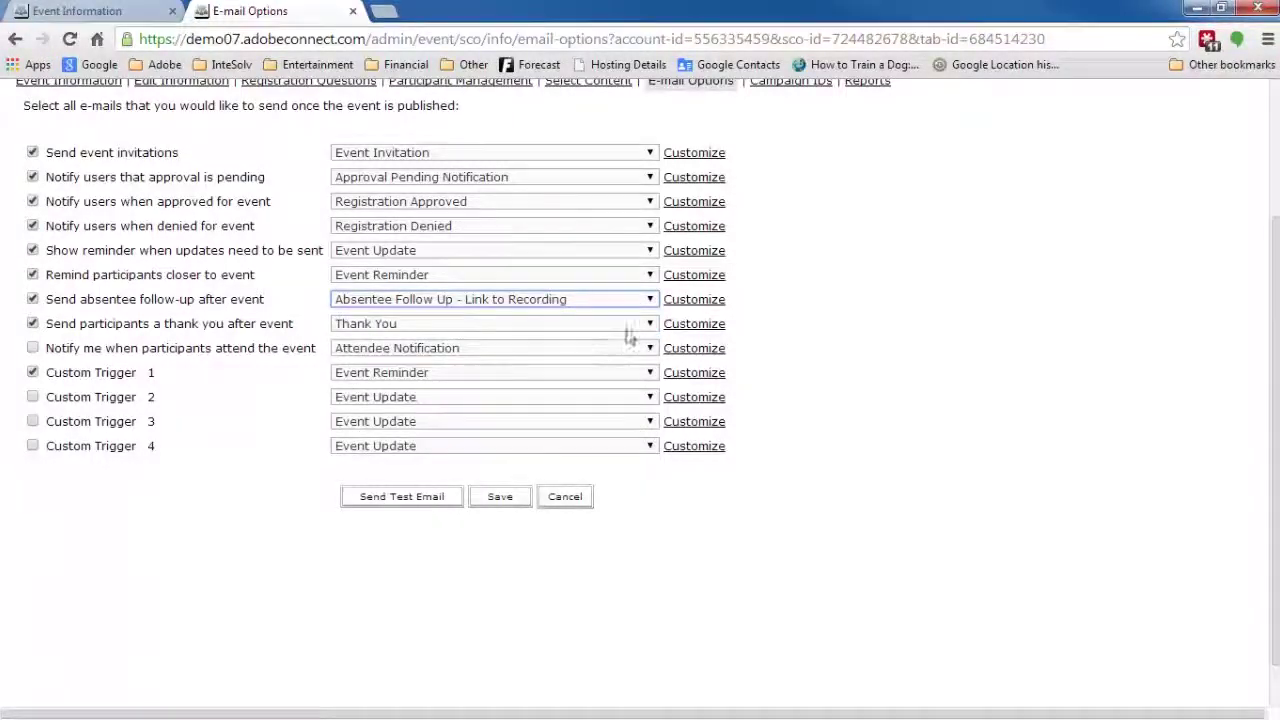
left_click(628, 324)
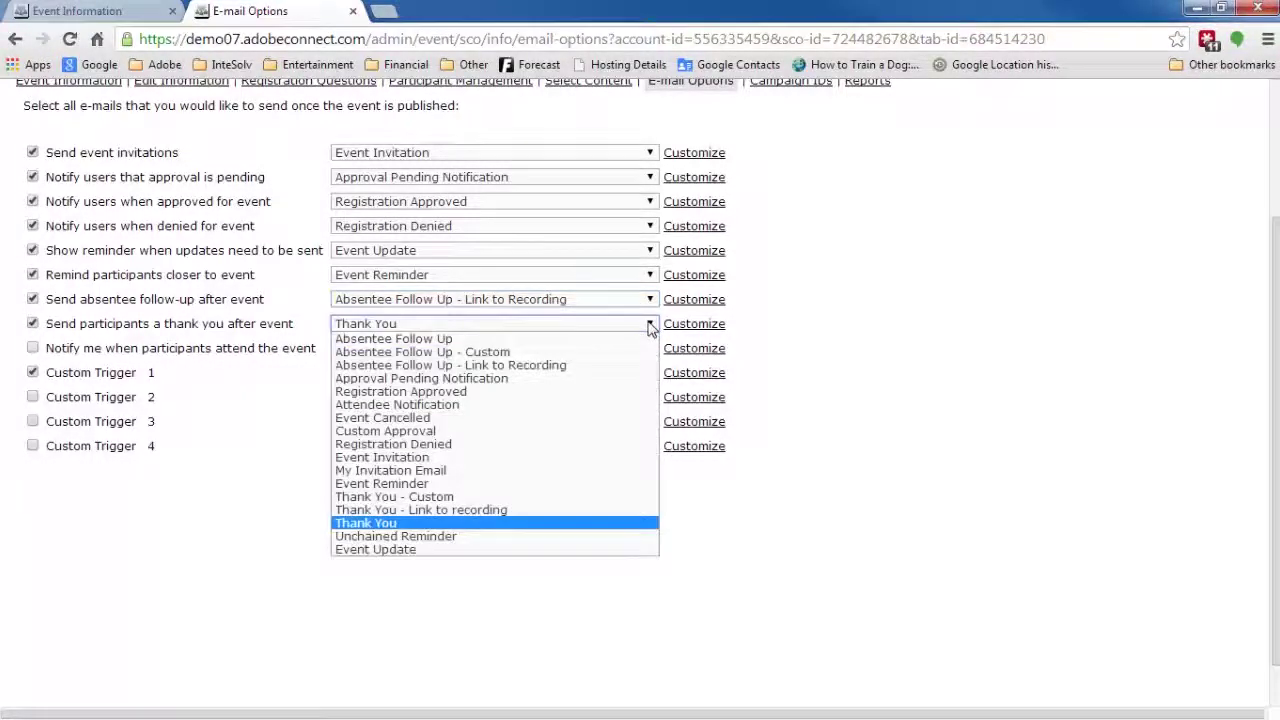
left_click(600, 510)
left_click(500, 500)
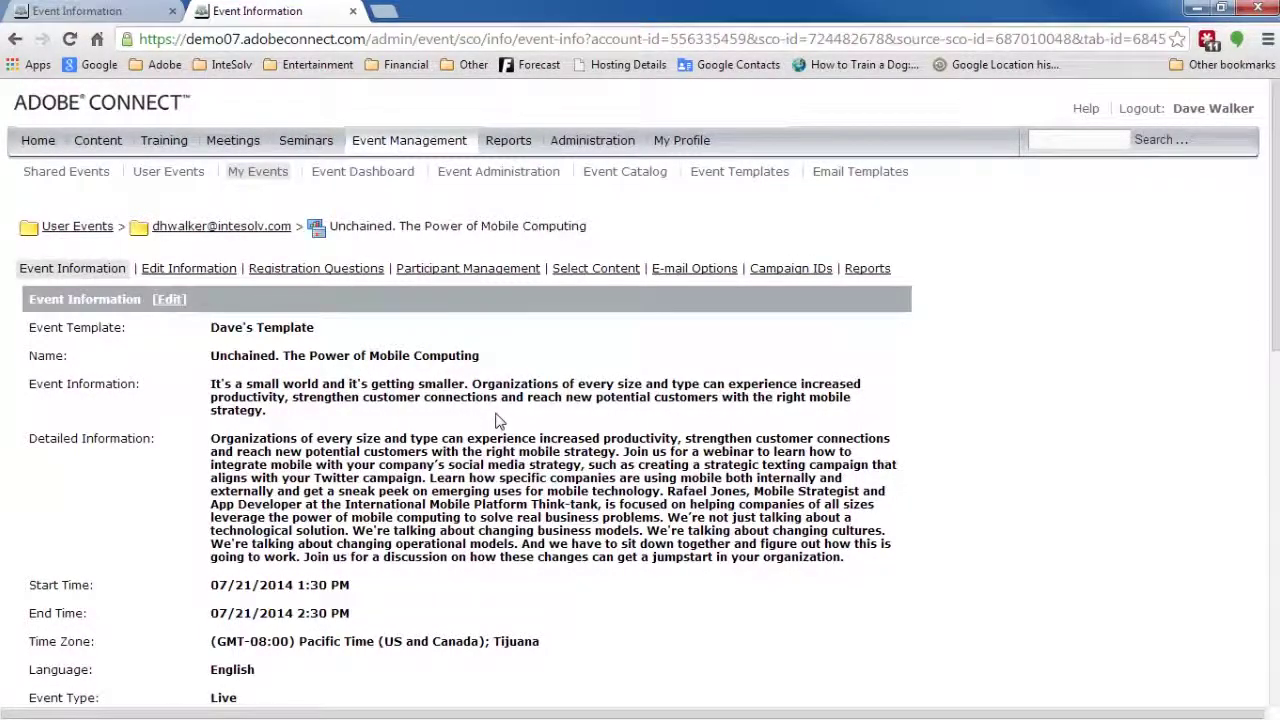
- Reopen the Unchained event's E-mail Options page
left_click(704, 270)
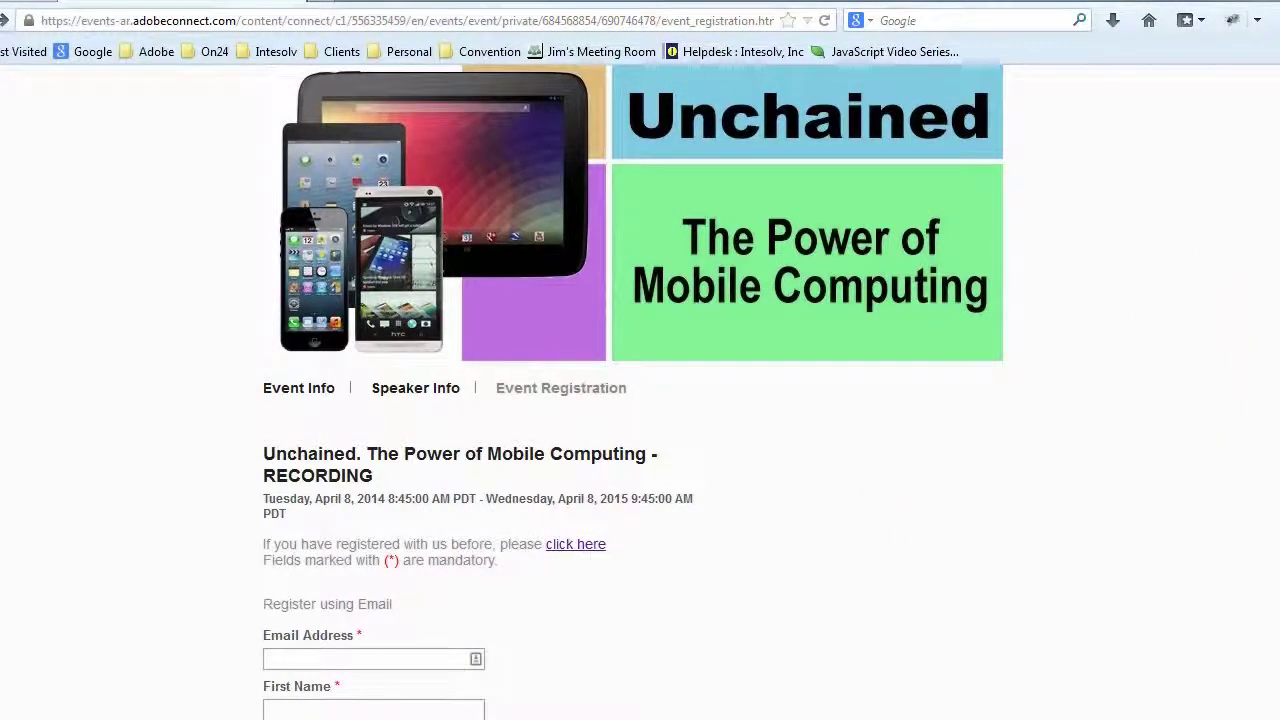
- Log in through the registration form's 'click here' link and reach the Unchained event's Participant Management
scroll(236, 600, "down", 3)
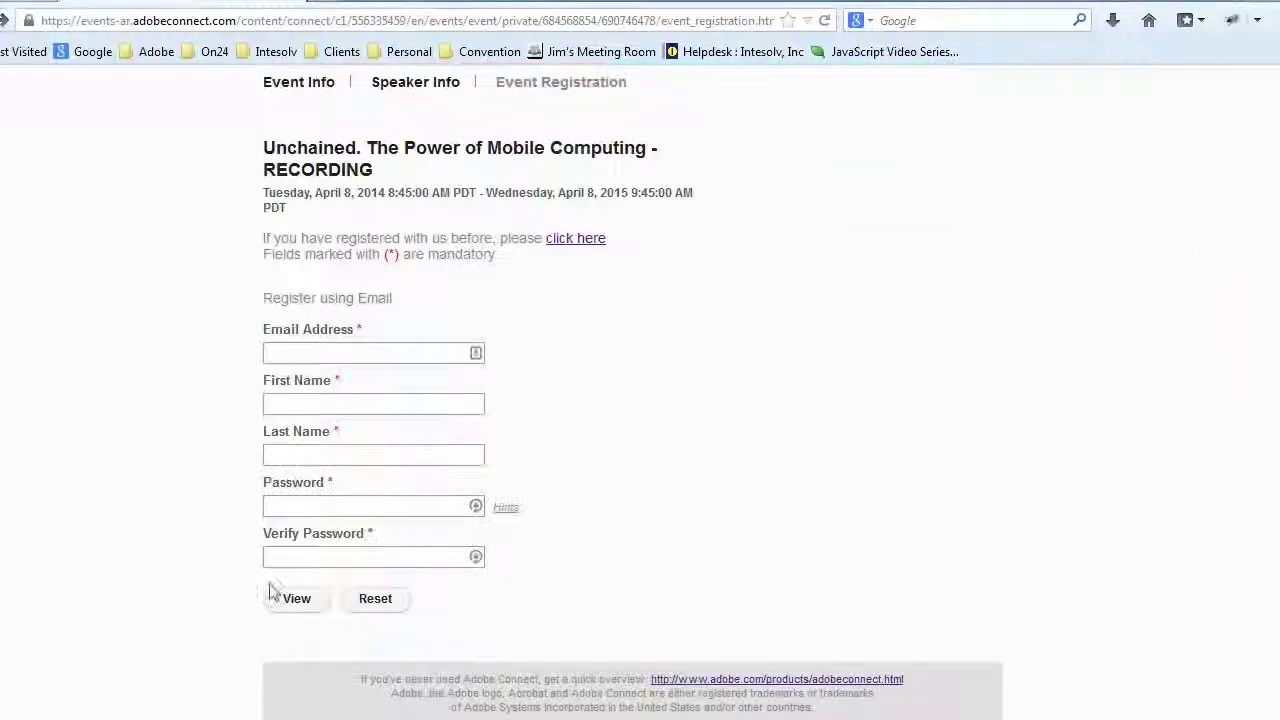
left_click(560, 245)
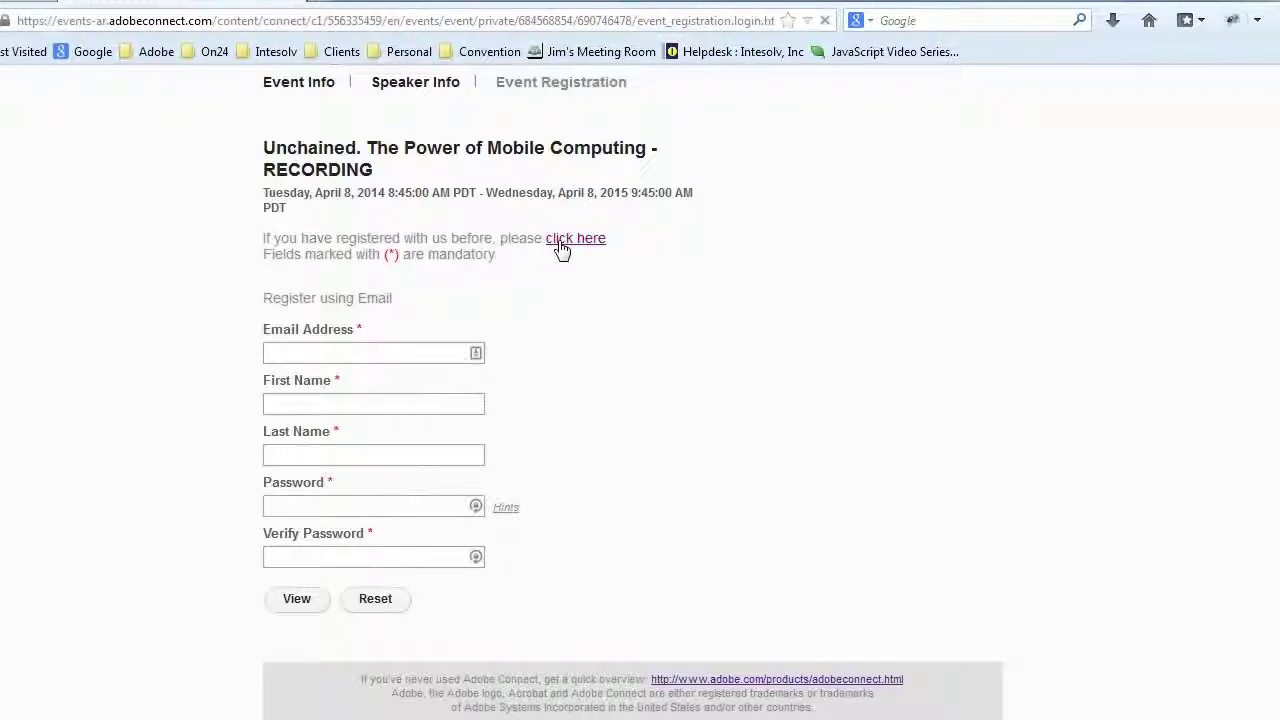
scroll(35, 448, "down", 2)
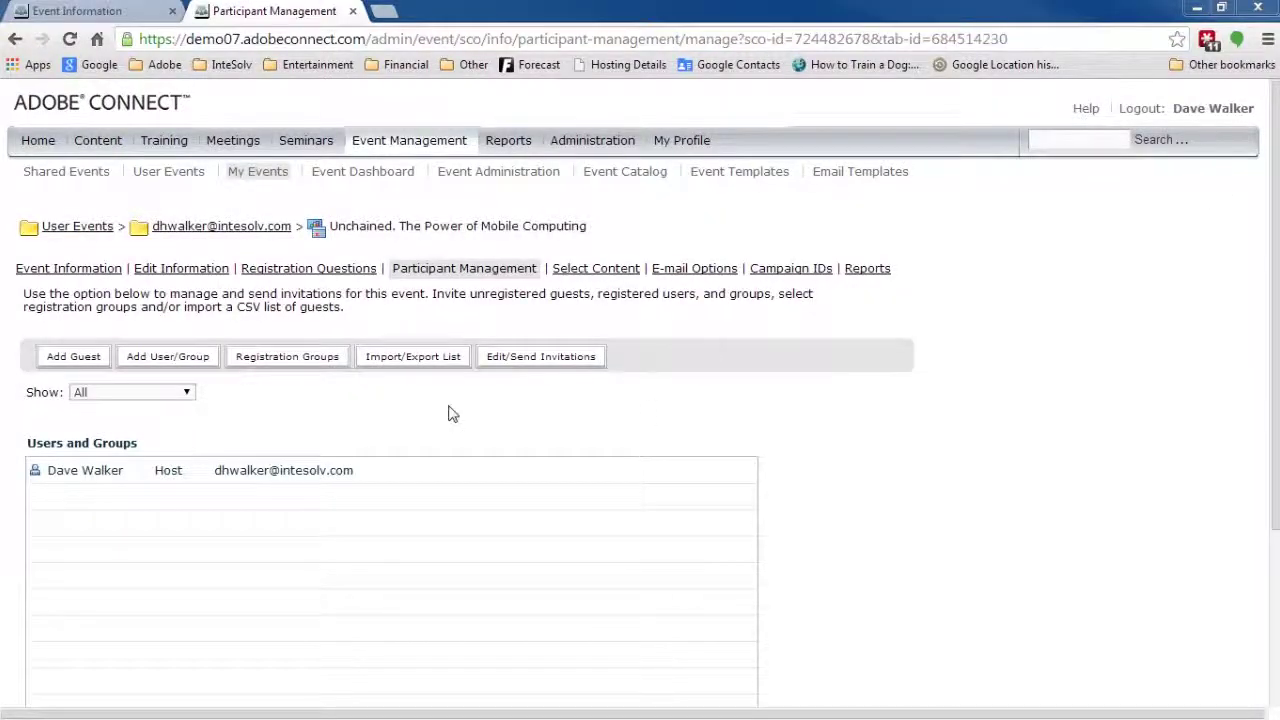
- Download the original event's invitation list as a CSV file (data (14).csv)
left_click(416, 360)
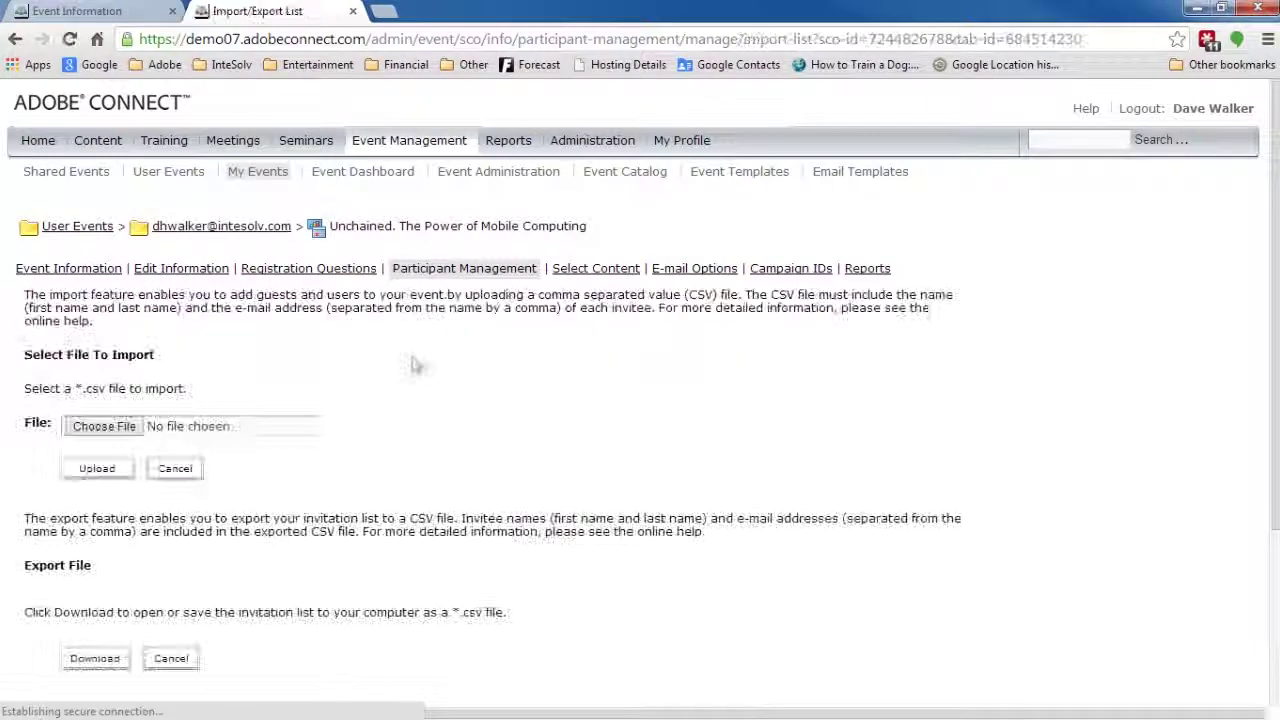
scroll(357, 471, "down", 3)
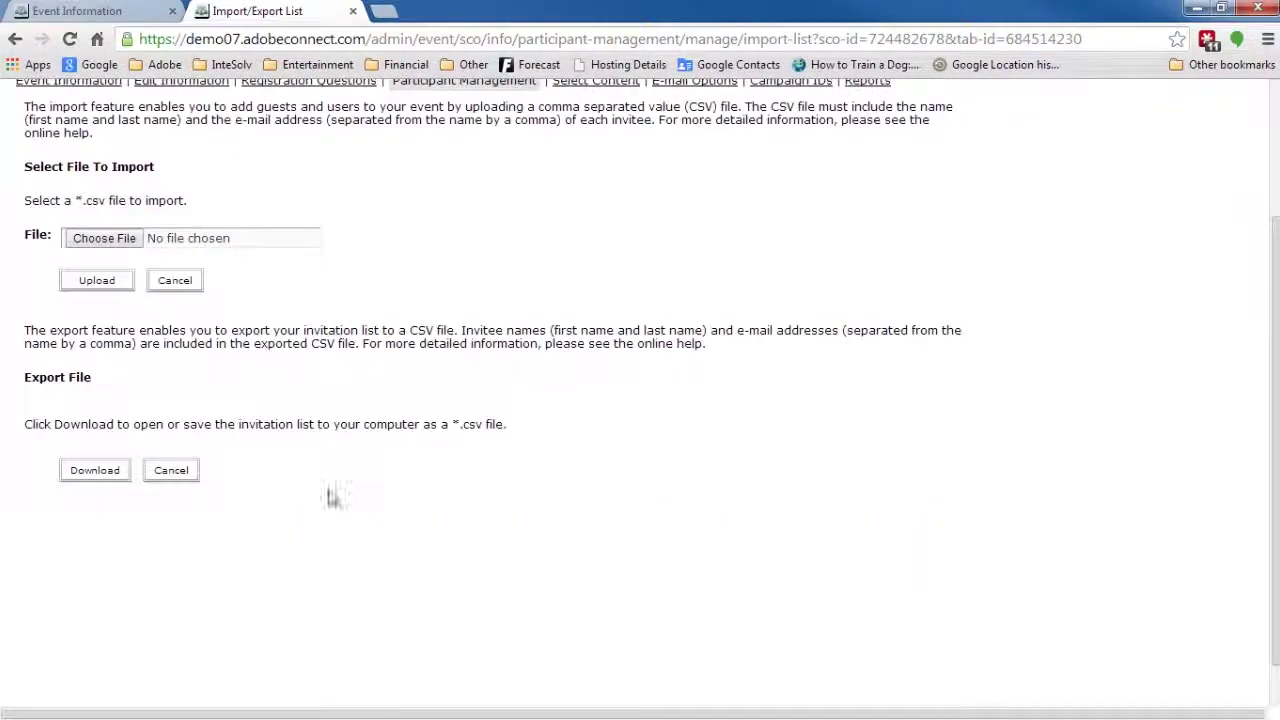
left_click(90, 477)
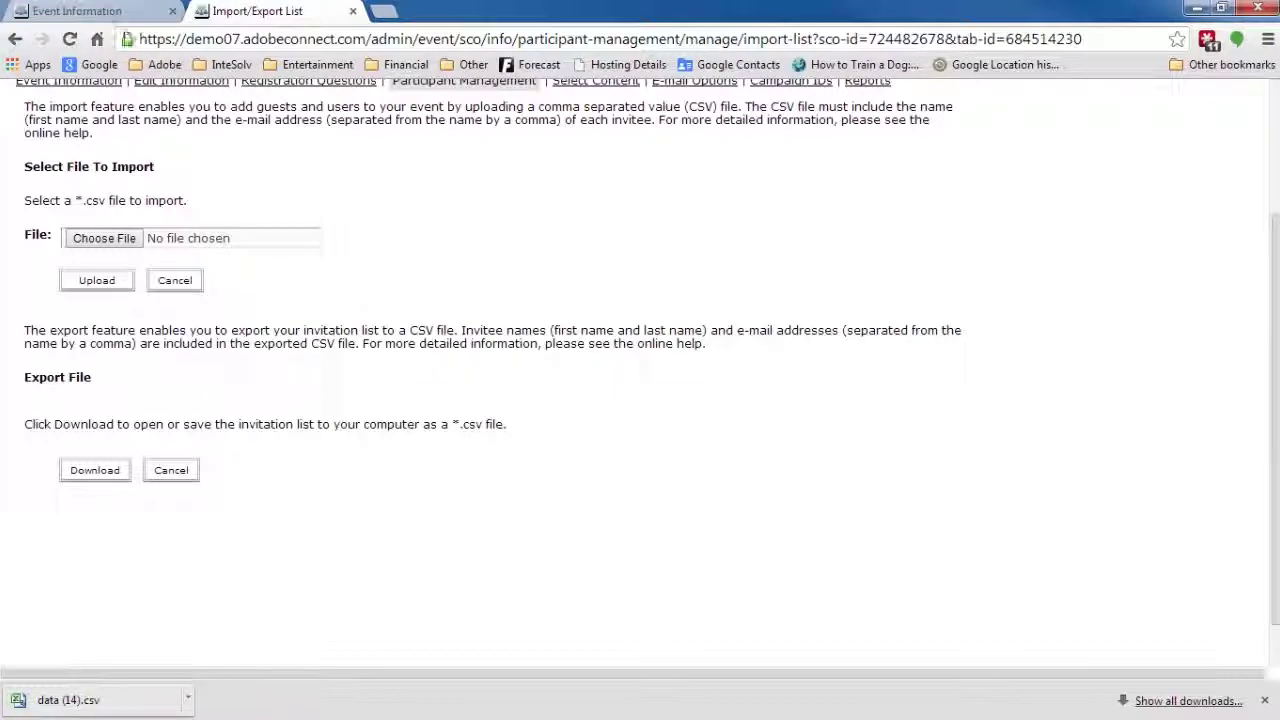
- Go to the RECORDING event's Participant Management and its Import/Export List page
key("ctrl+shift+Tab")
left_click(510, 270)
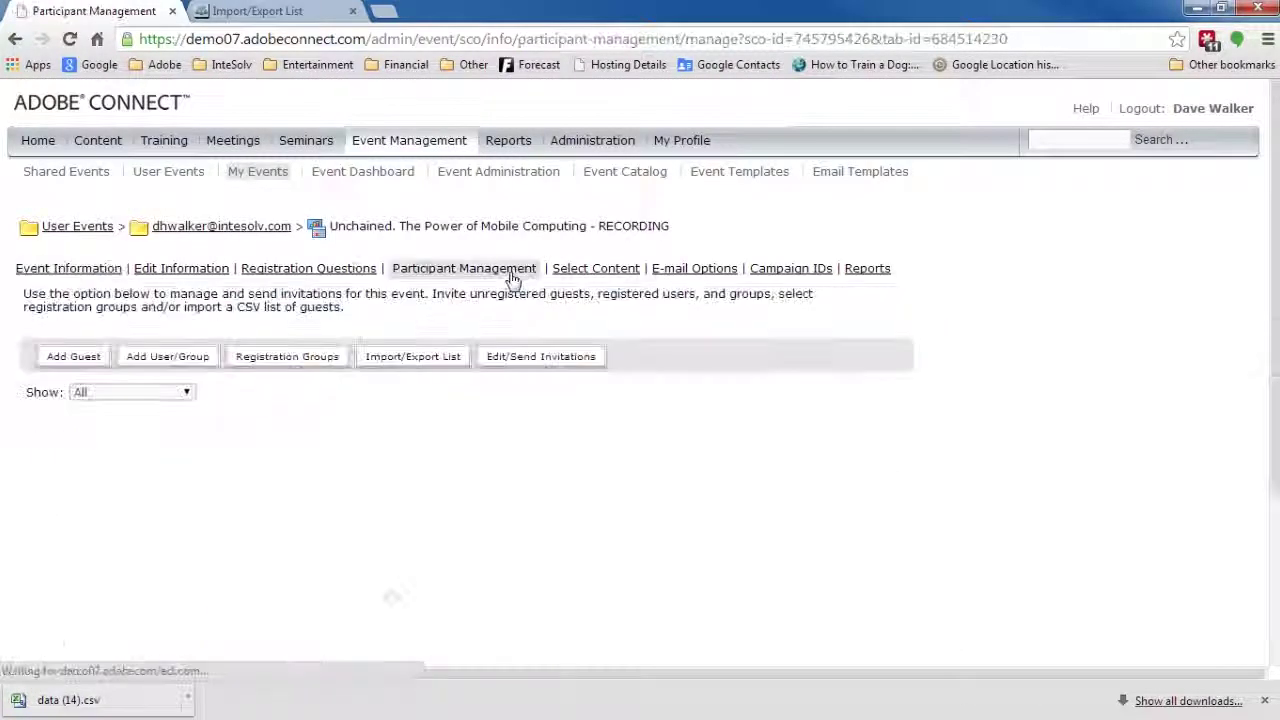
left_click(405, 358)
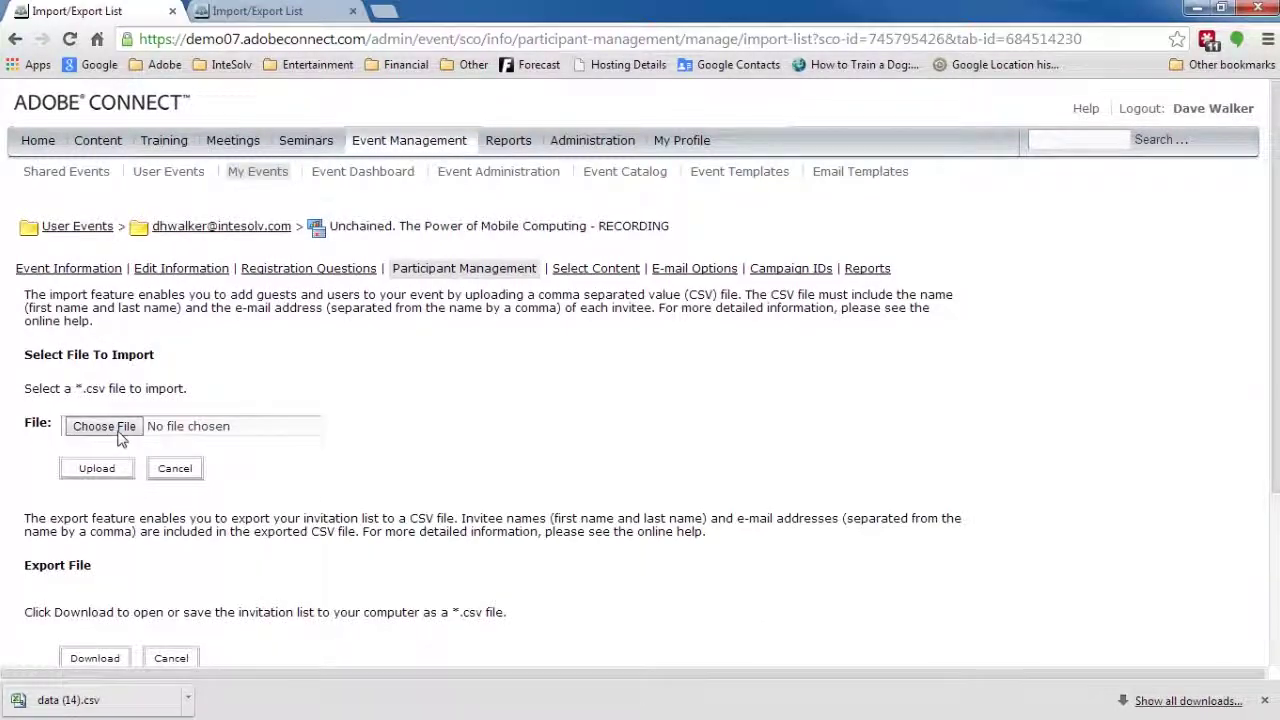